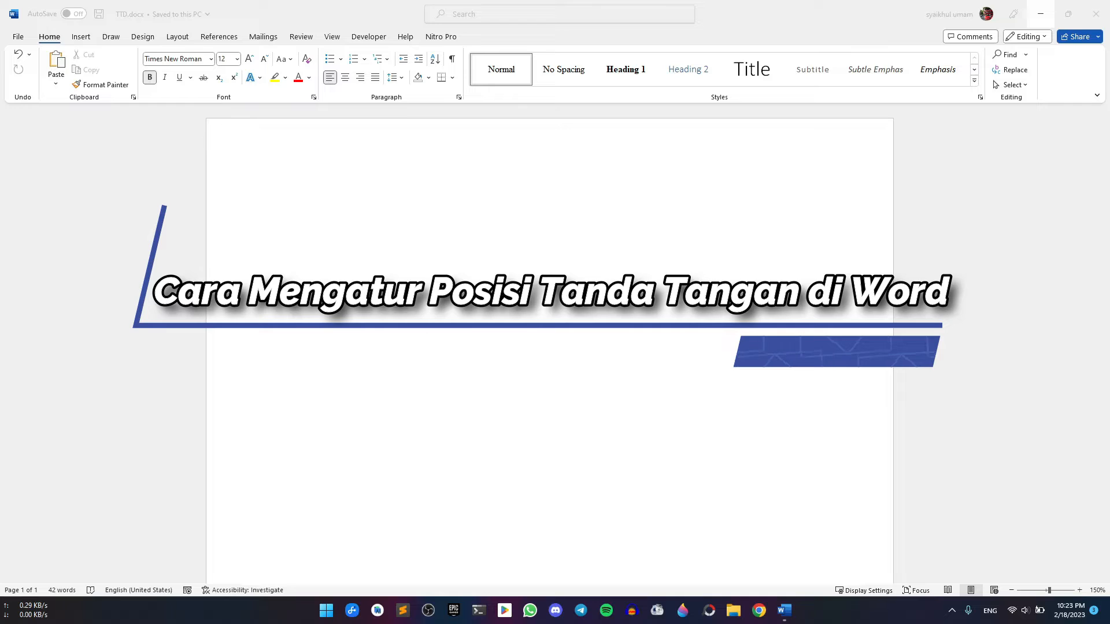
Scroll through the document down to the Semarang date line
scroll(549, 343, "down", 3)
scroll(691, 257, "down", 2)
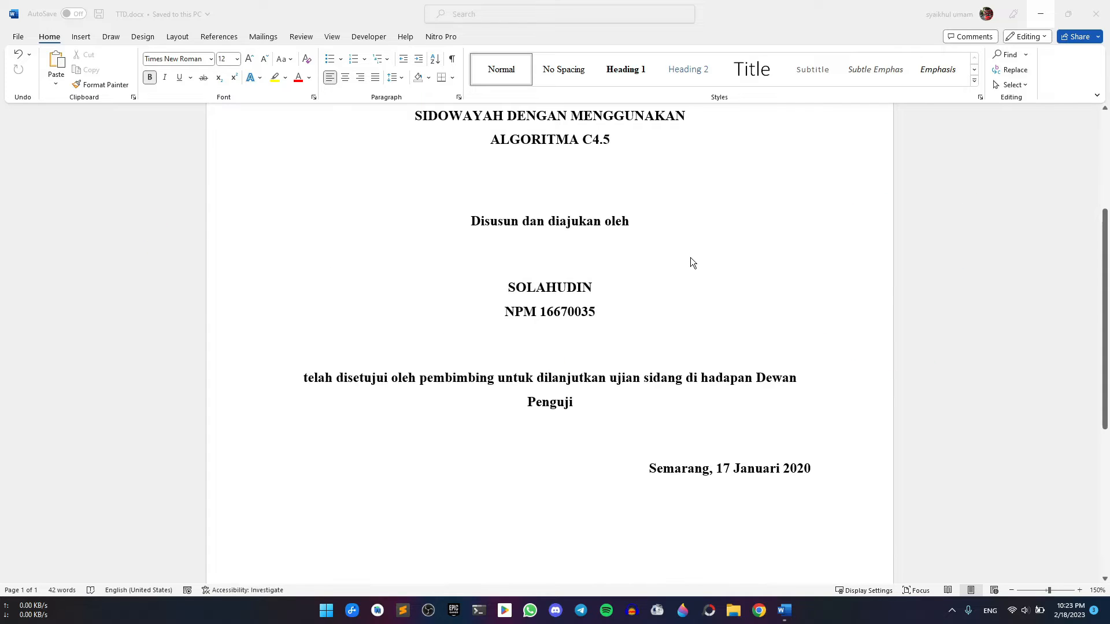
scroll(690, 258, "down", 4)
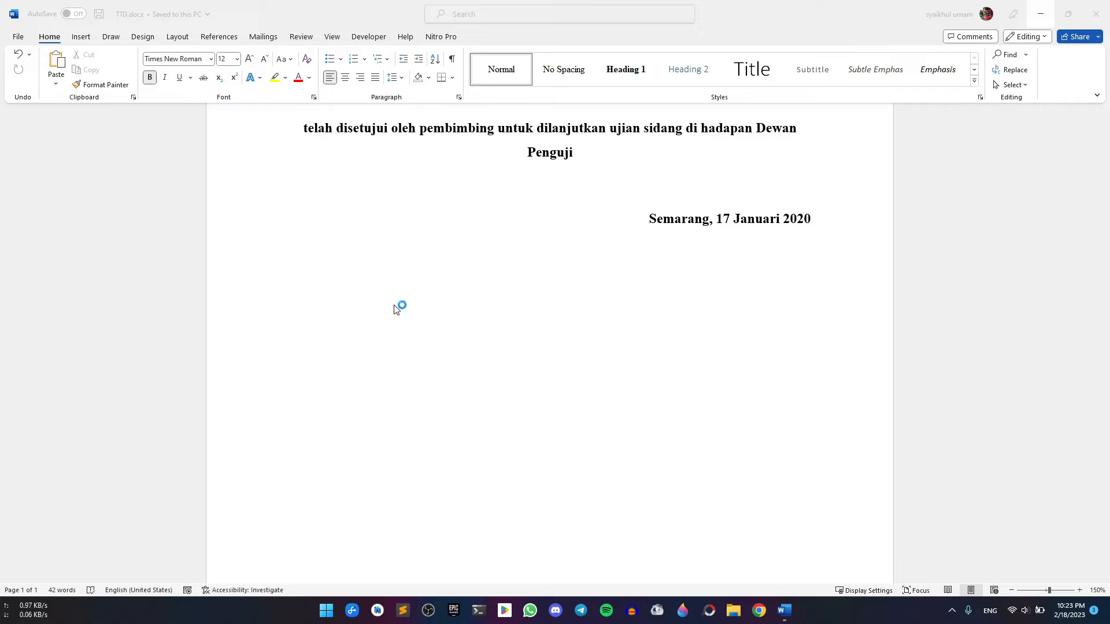
scroll(564, 348, "down", 1)
scroll(565, 350, "up", 4)
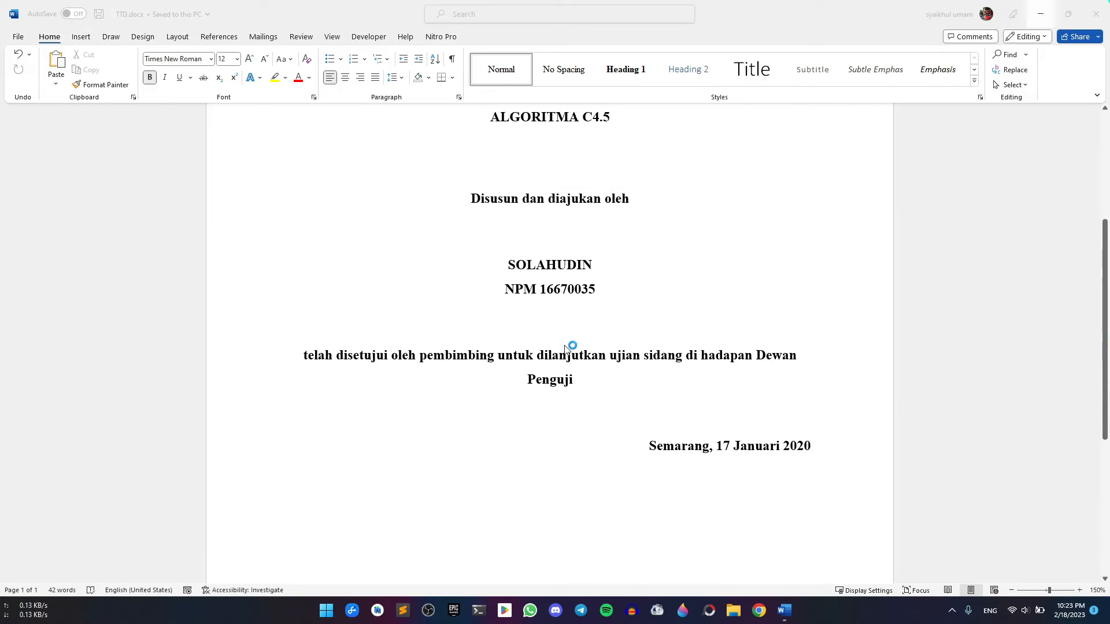
scroll(565, 349, "down", 4)
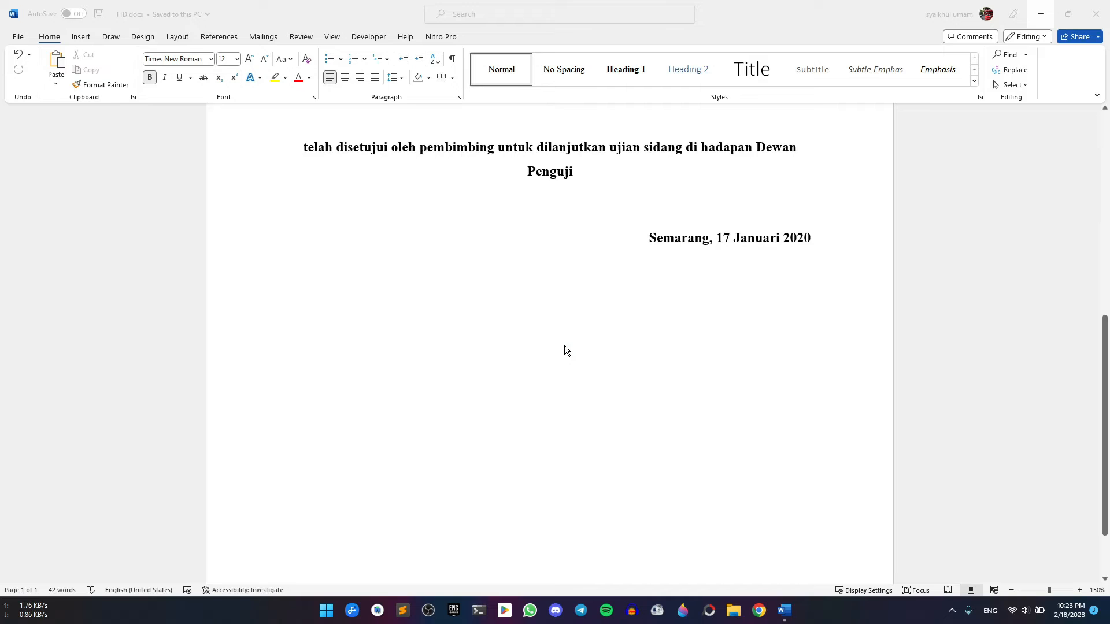
scroll(564, 351, "up", 8)
scroll(565, 351, "down", 4)
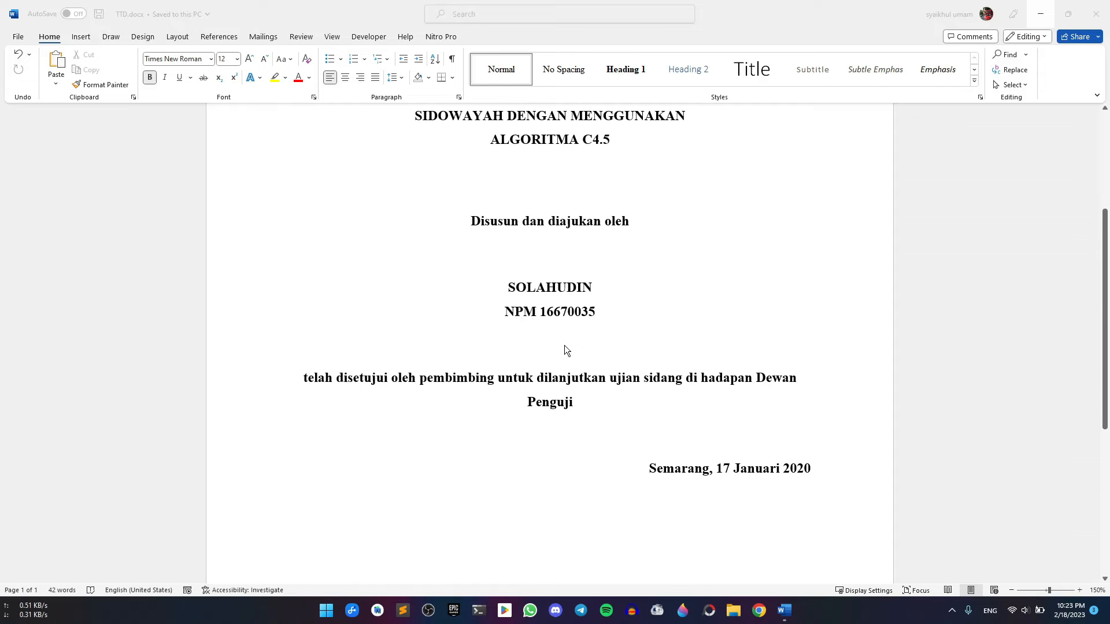
scroll(565, 346, "up", 4)
scroll(564, 346, "down", 6)
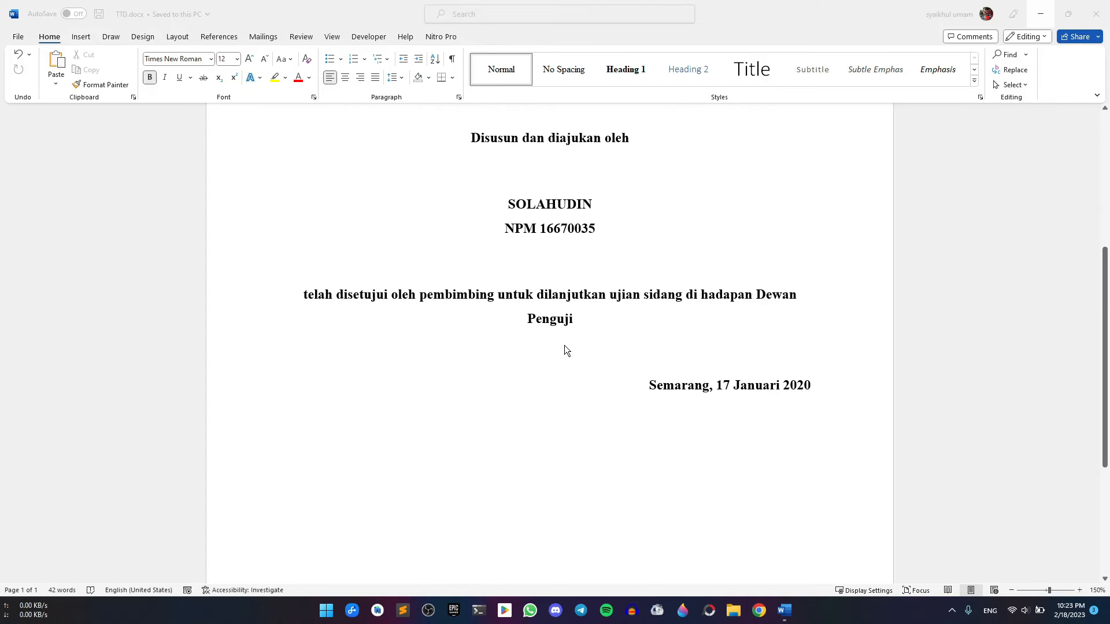
scroll(564, 345, "down", 3)
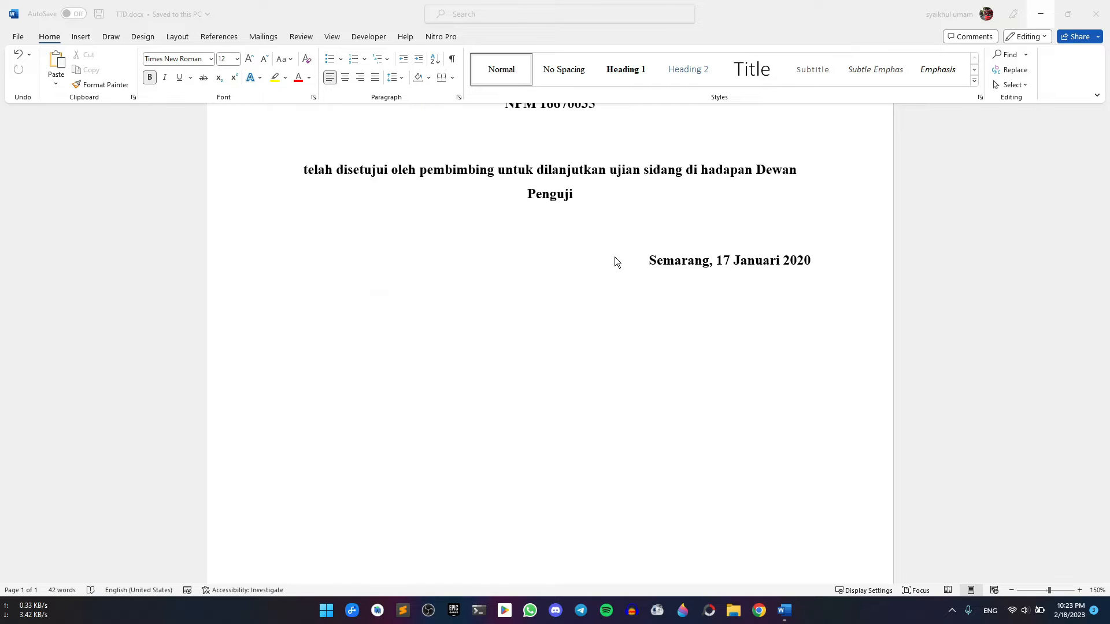
scroll(682, 404, "down", 3)
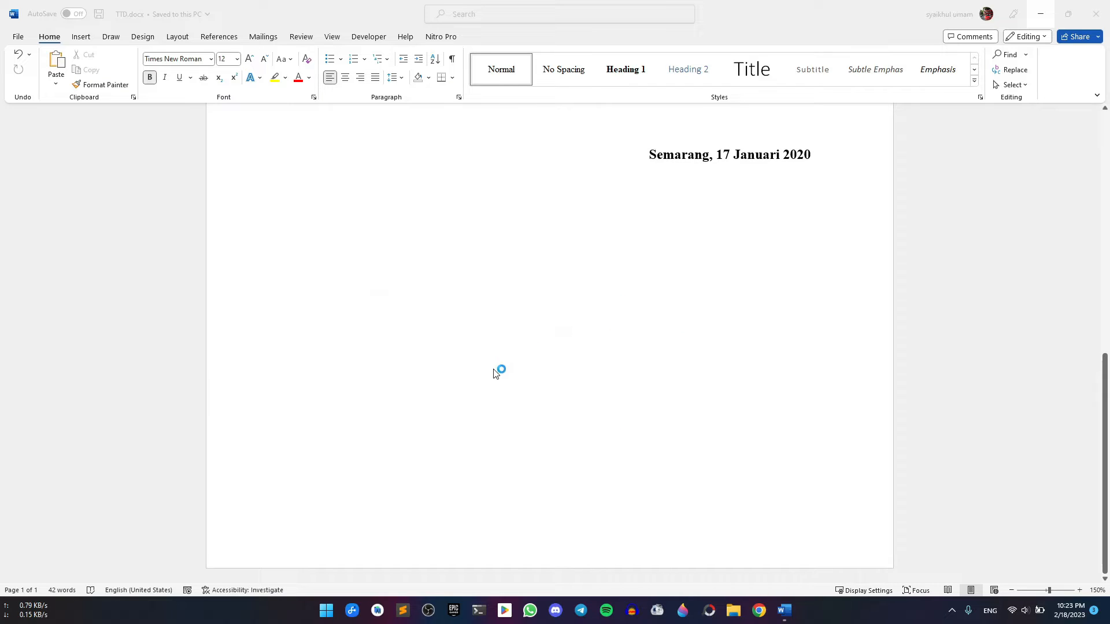
scroll(523, 386, "up", 3)
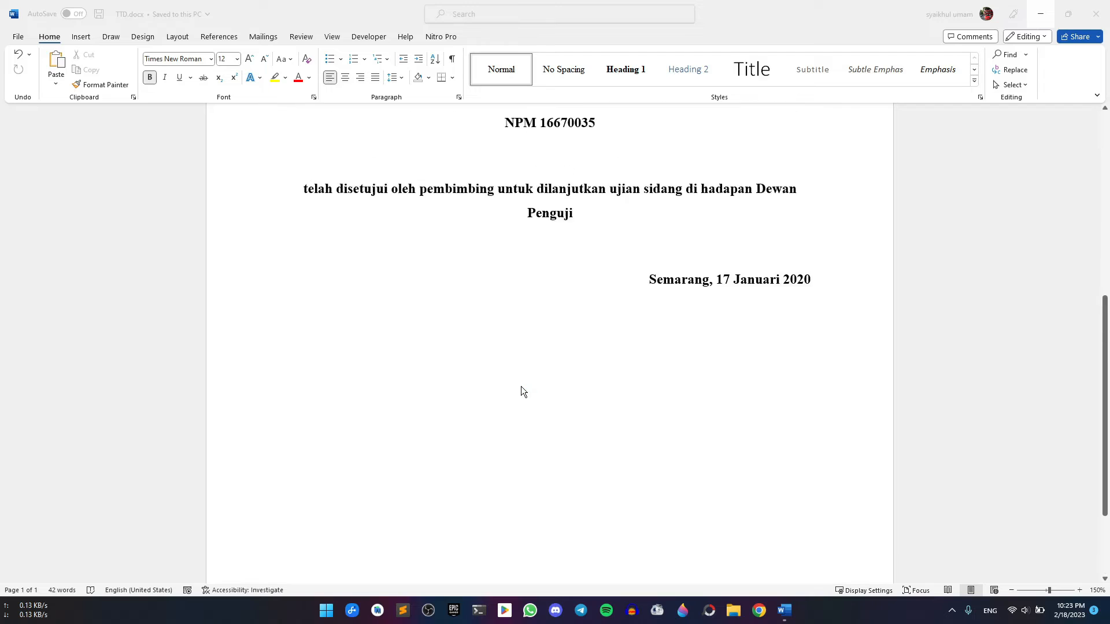
scroll(521, 392, "up", 3)
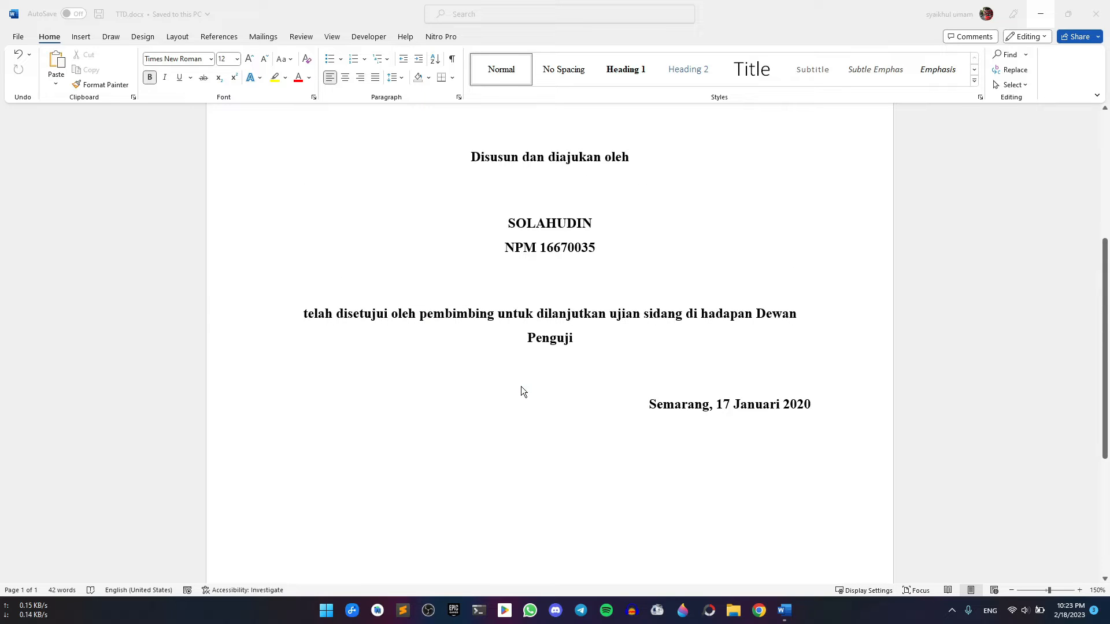
scroll(522, 391, "down", 4)
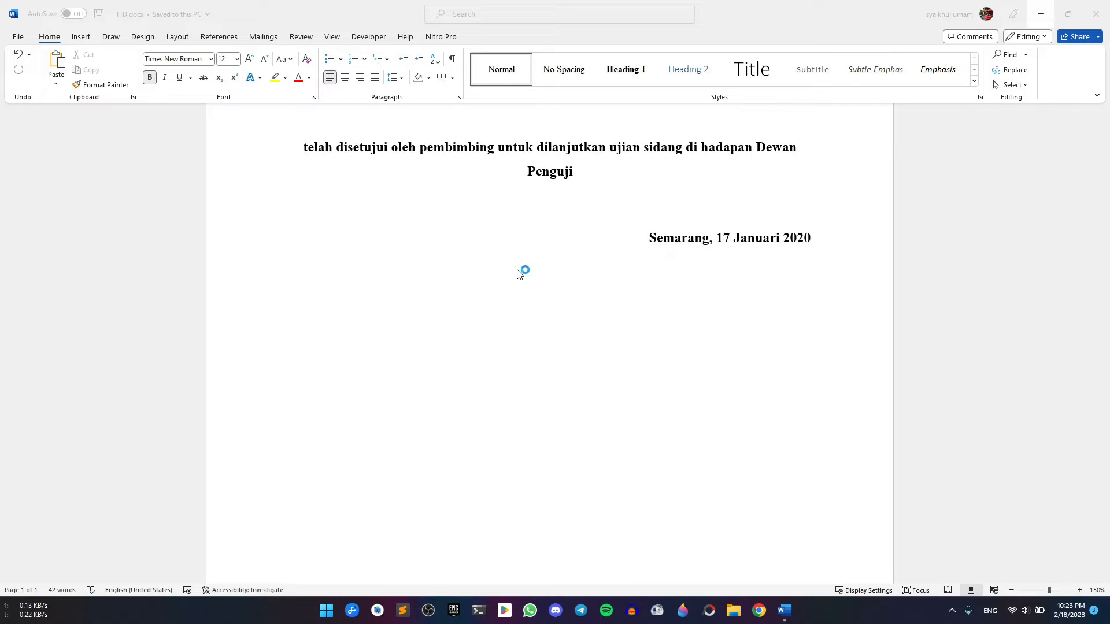
Put the cursor on the empty line below the date and show the rulers from View
left_click(334, 275)
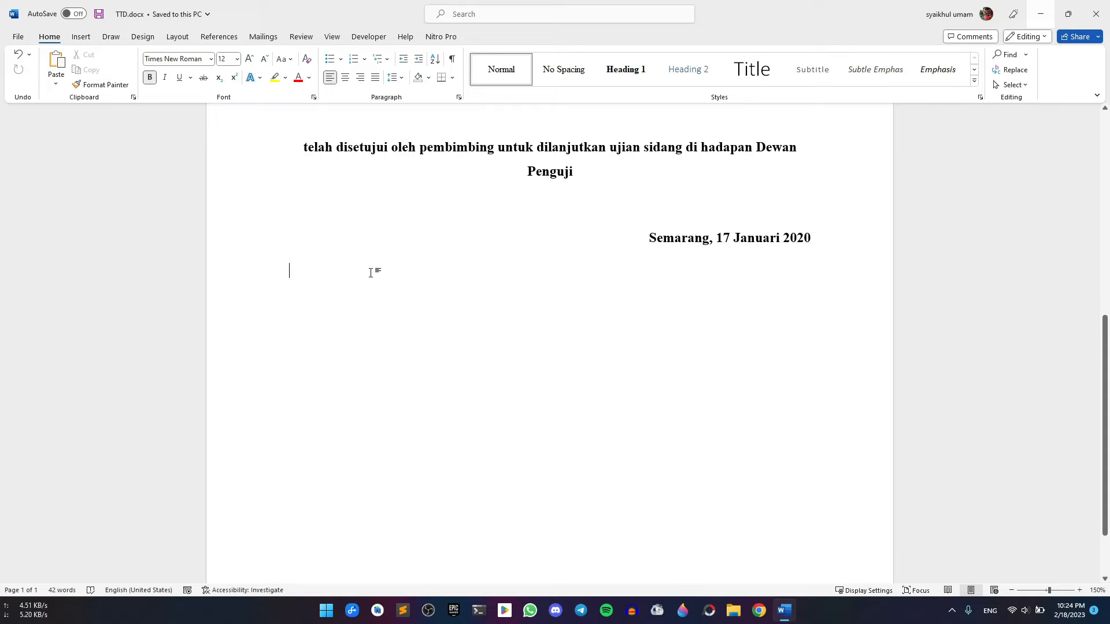
scroll(307, 275, "down", 1)
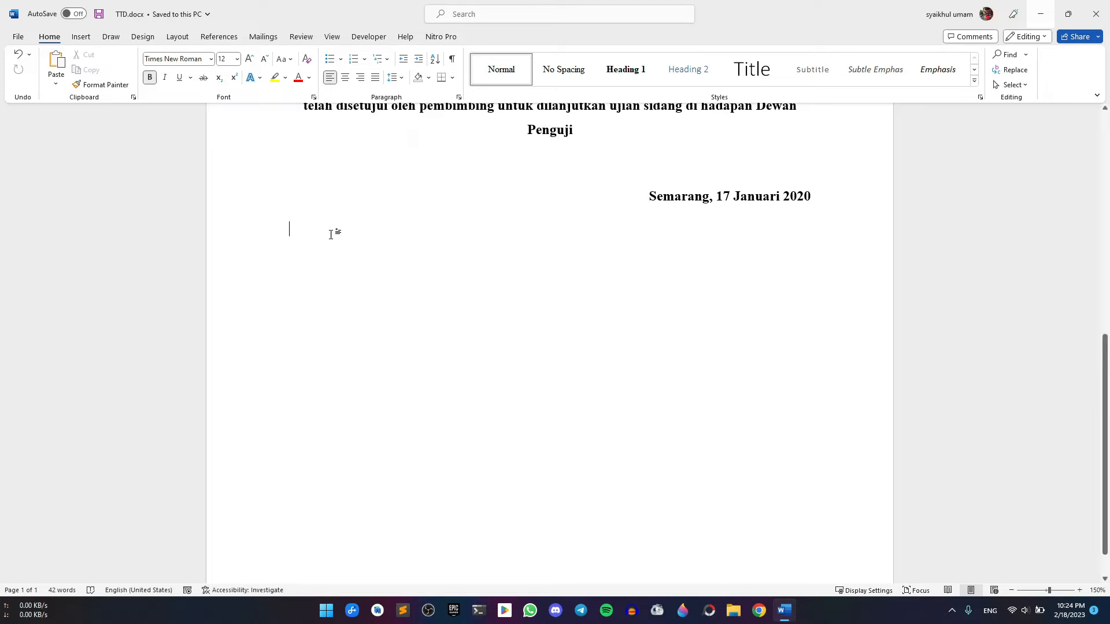
left_click(333, 37)
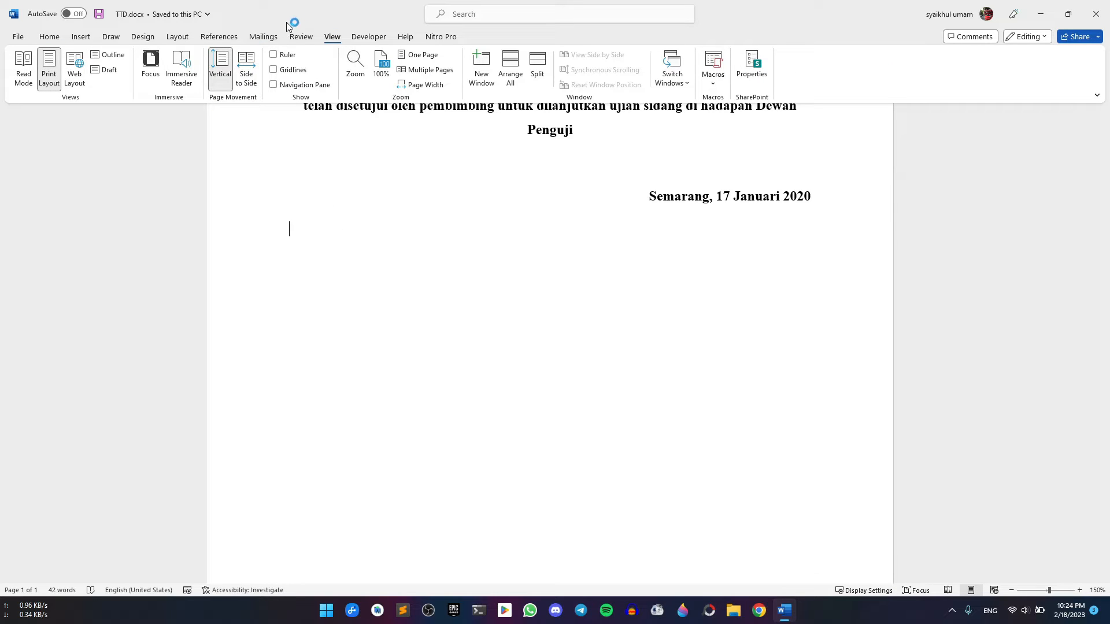
left_click(273, 54)
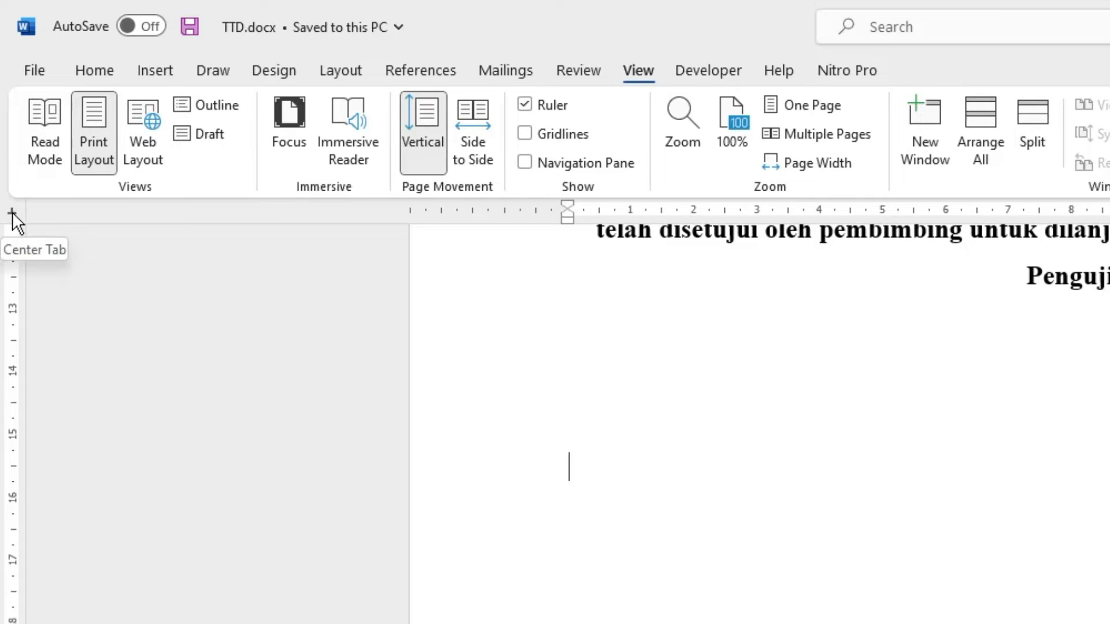
Switch the ruler's tab selector to the Center Tab type
left_click(12, 211)
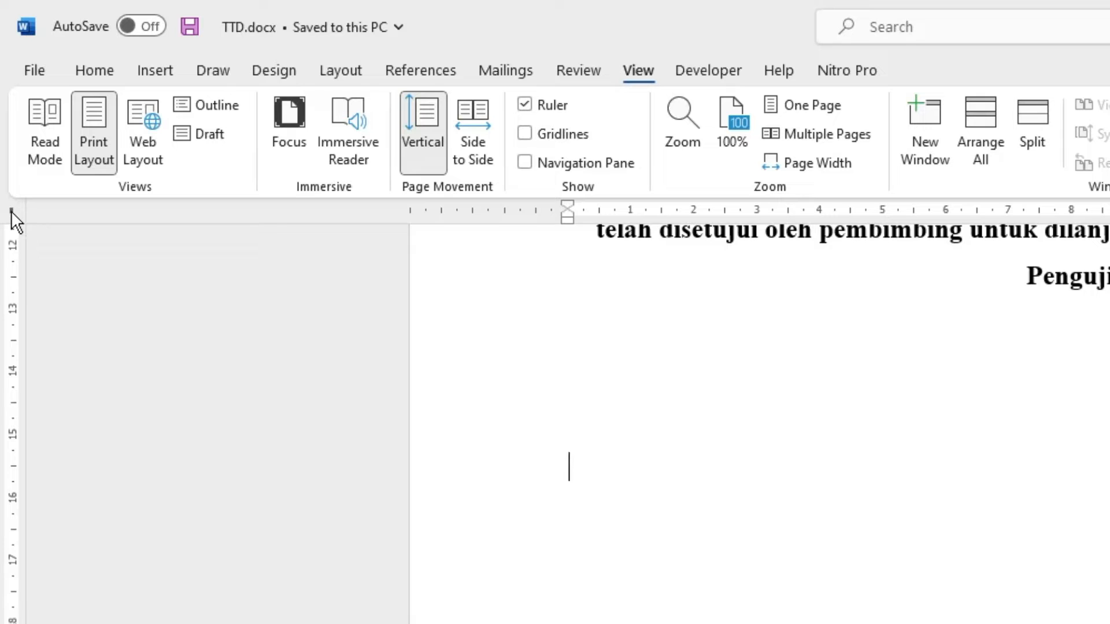
left_click(11, 212)
left_click(10, 212)
left_click(11, 212)
left_click(13, 213)
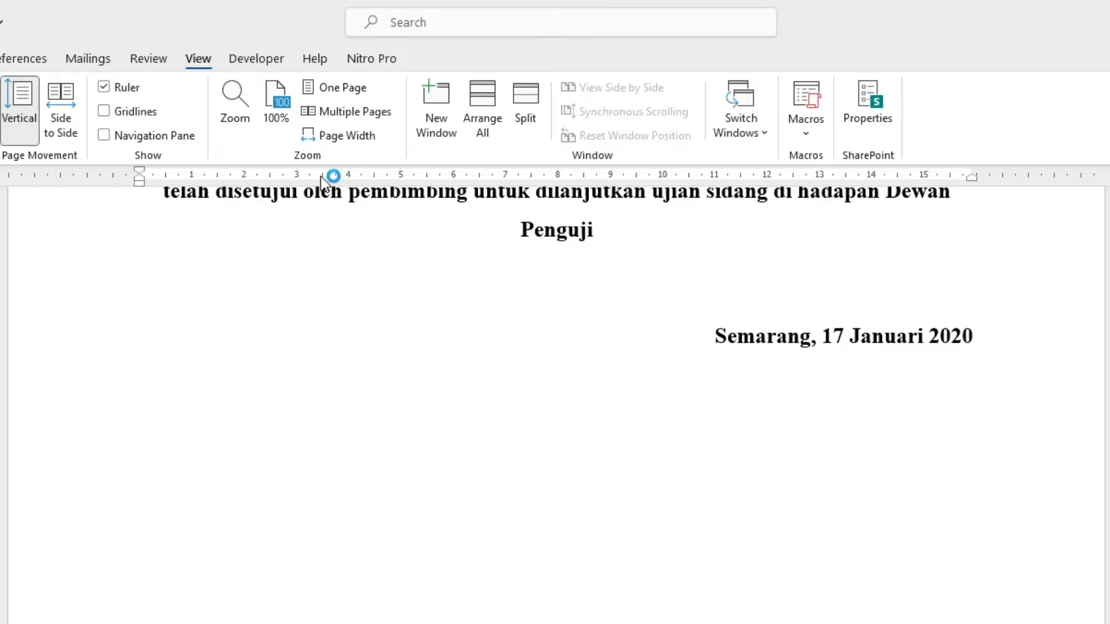
Add centred tab stops near 3.5 and 13 on the ruler for the line below the date
left_click(333, 175)
left_click(322, 176)
left_click(820, 176)
left_click(321, 176)
scroll(813, 203, "down", 1)
double_click(817, 179)
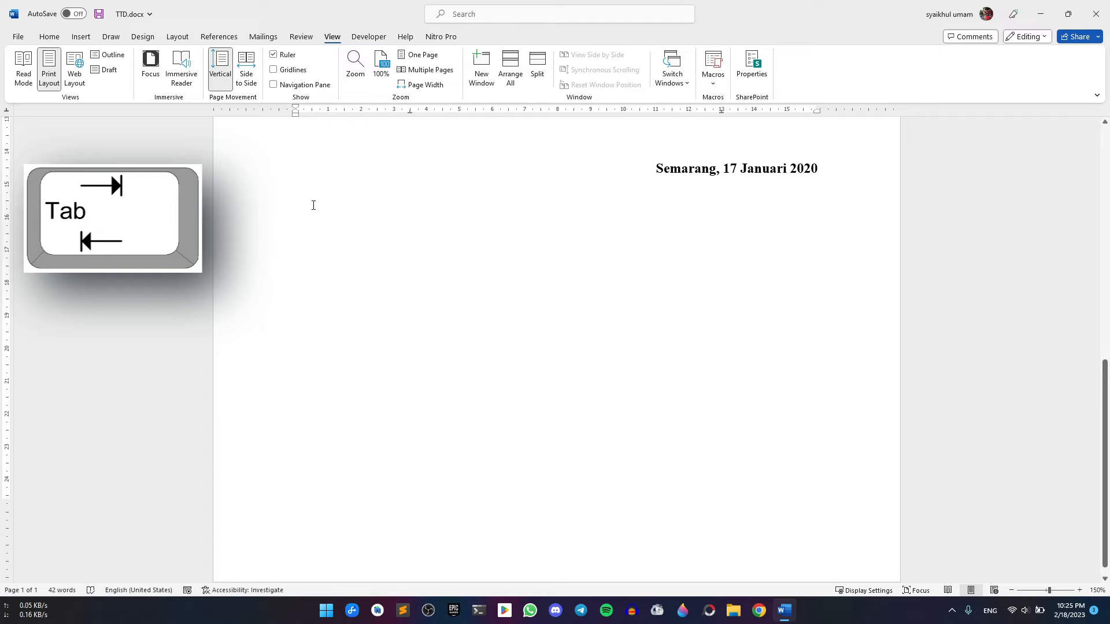
Type 'Penguji I' at the first tab stop and 'Penguji II' at the 13 tab stop
key("Tab")
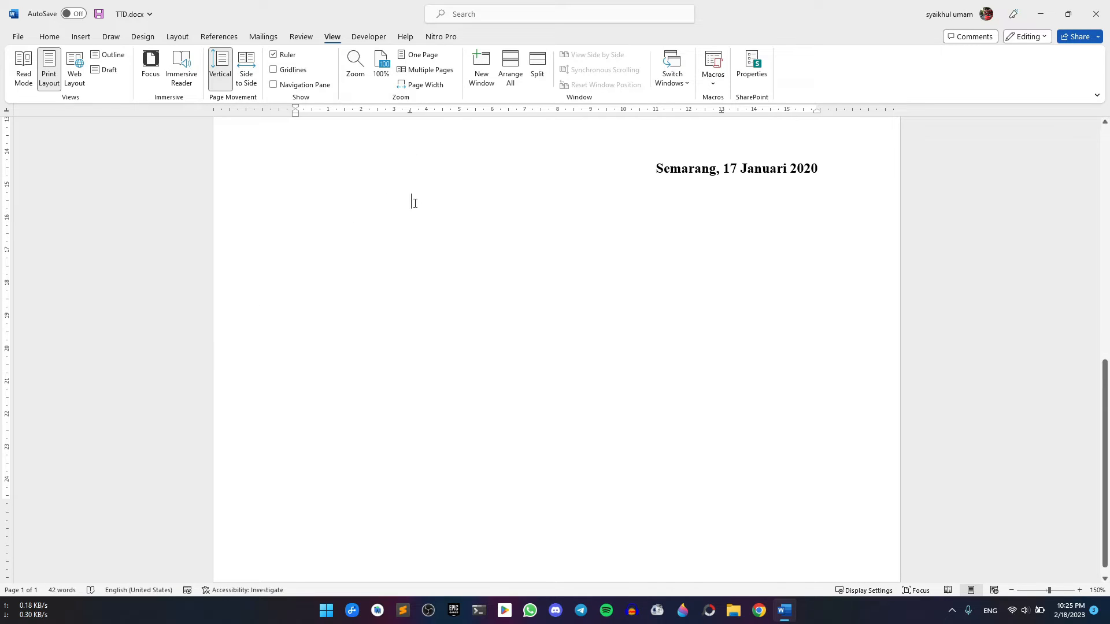
type("Peng")
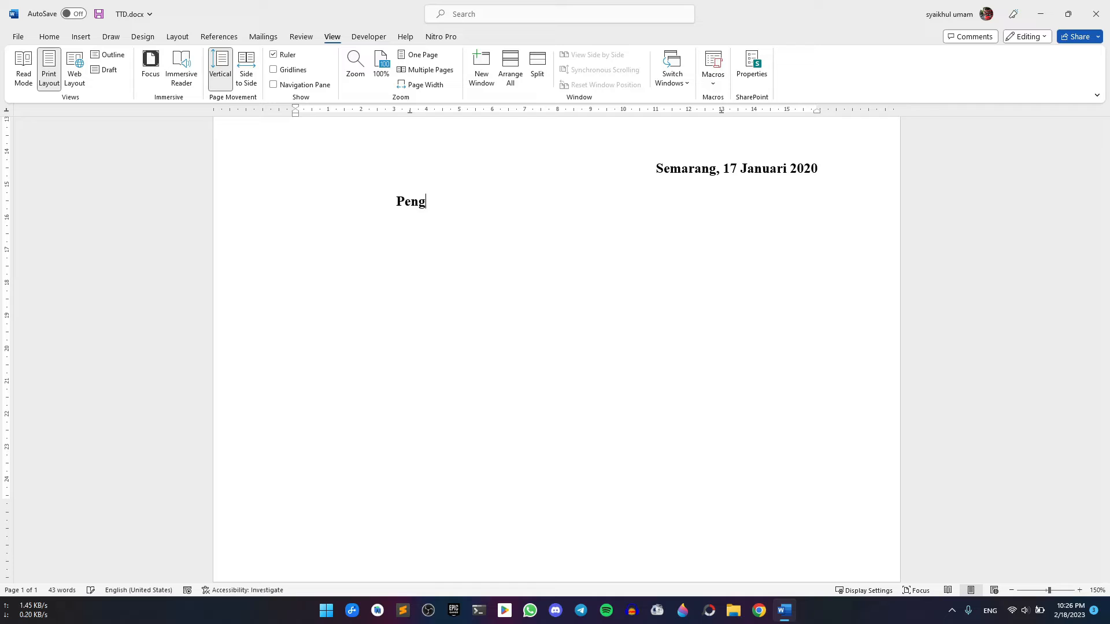
type("uji I")
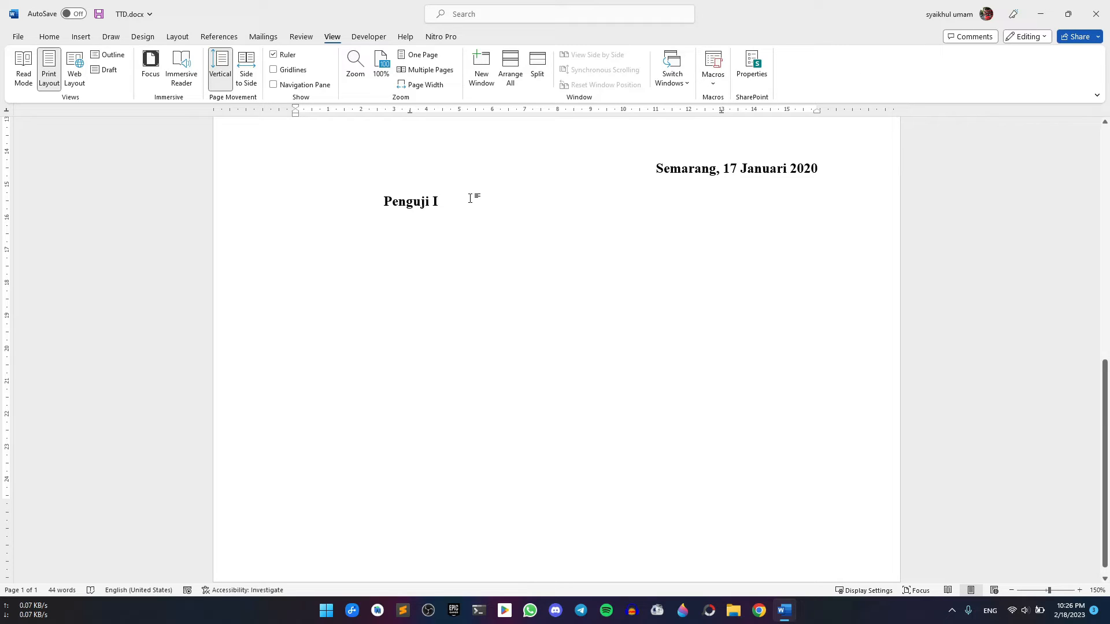
double_click(723, 202)
type("Penguji")
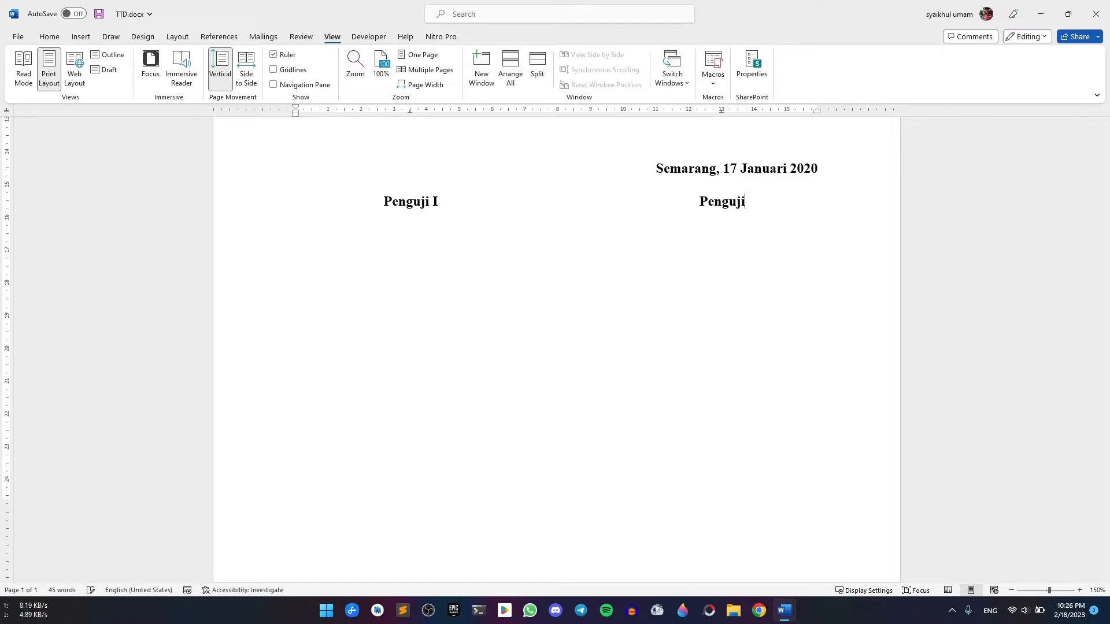
type(" II")
On a new line, enter the first and second examiners' names tab-separated, then begin a NIP entry
key("Return")
key("Return")
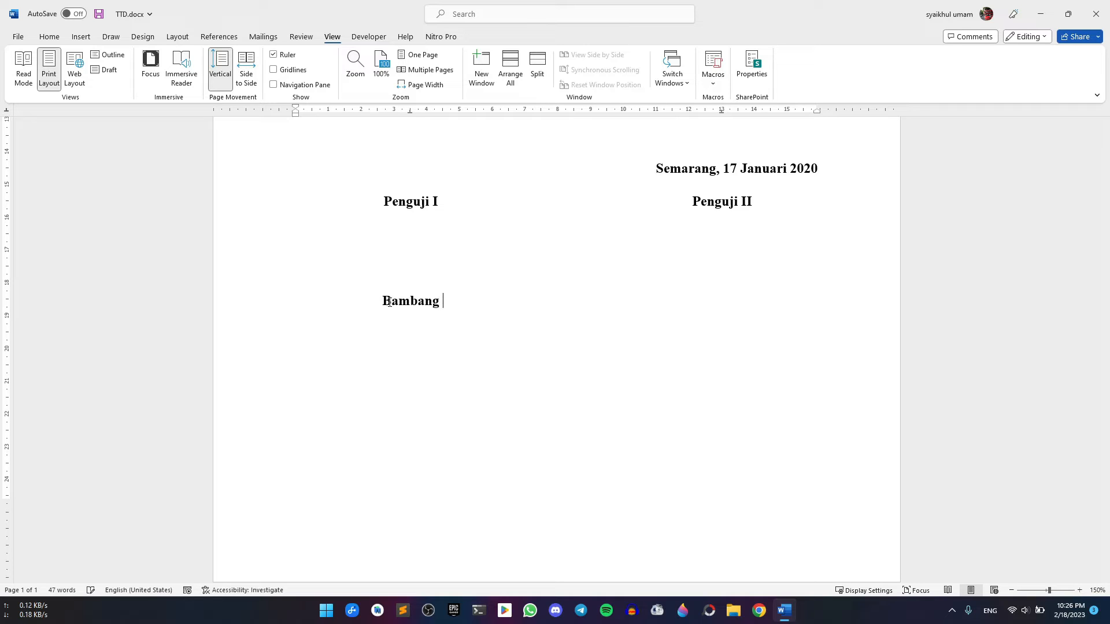
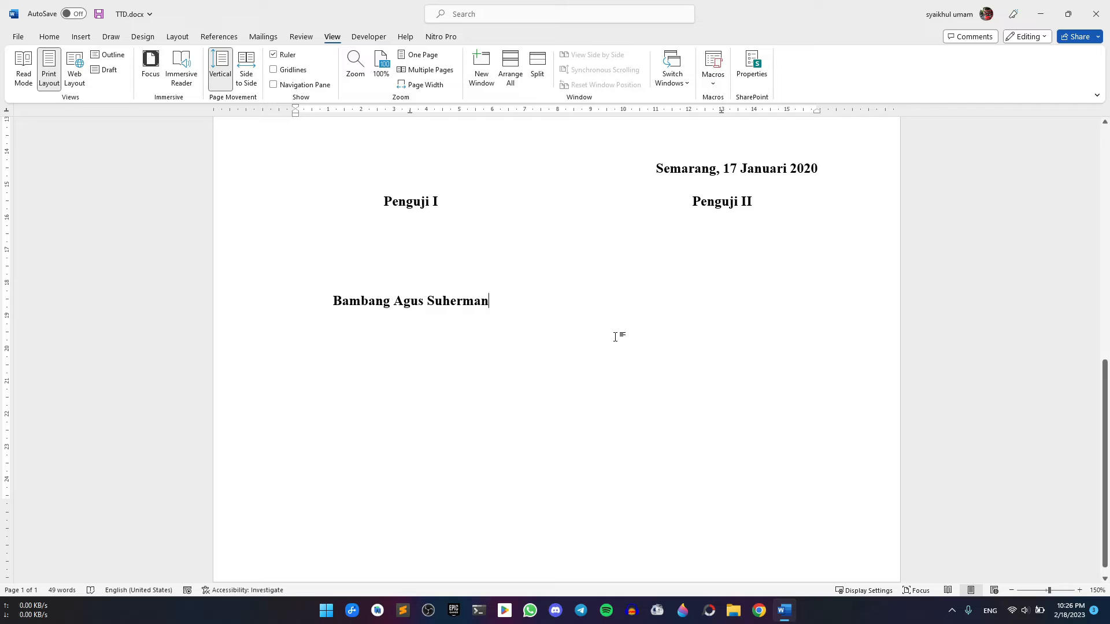
key("Tab")
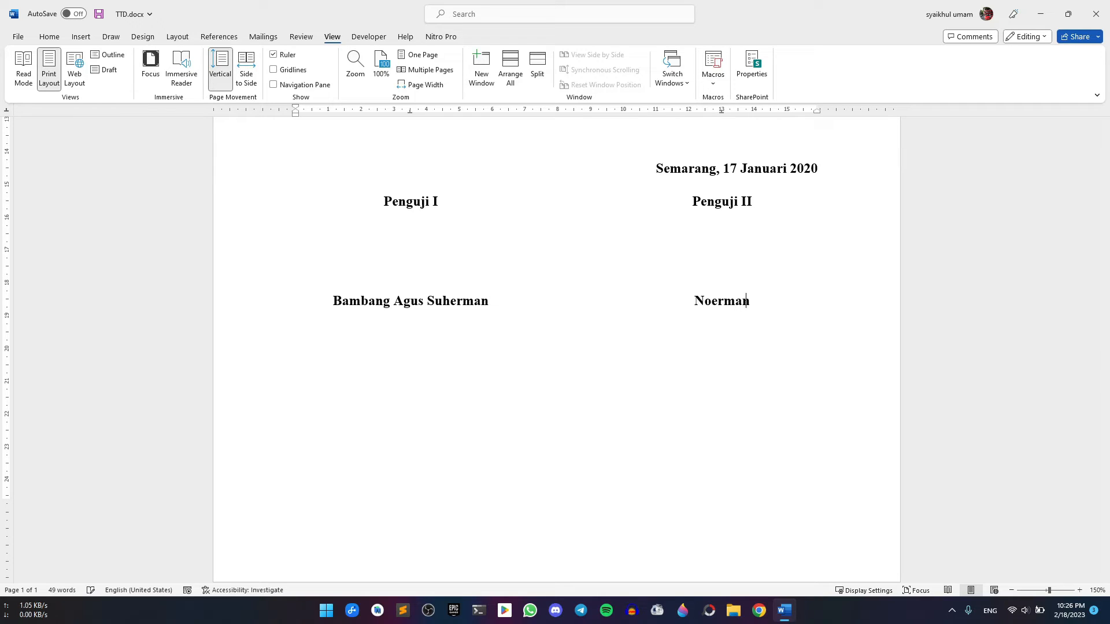
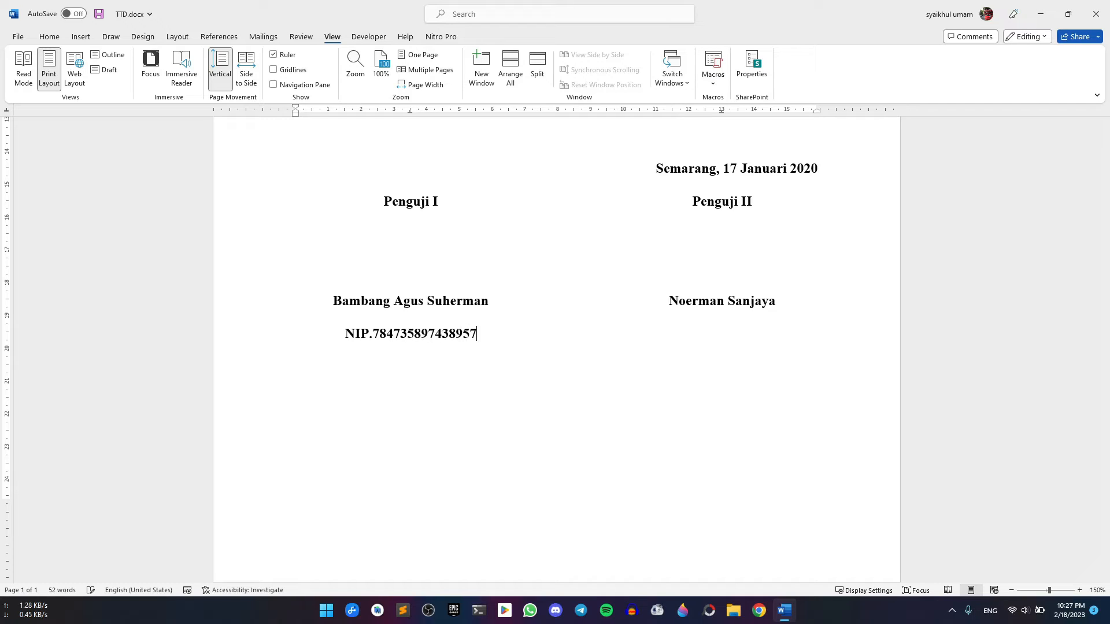
Fix the NIP typo, enter both examiners' NIP numbers tab-separated, and select the name and NIP rows
type("099")
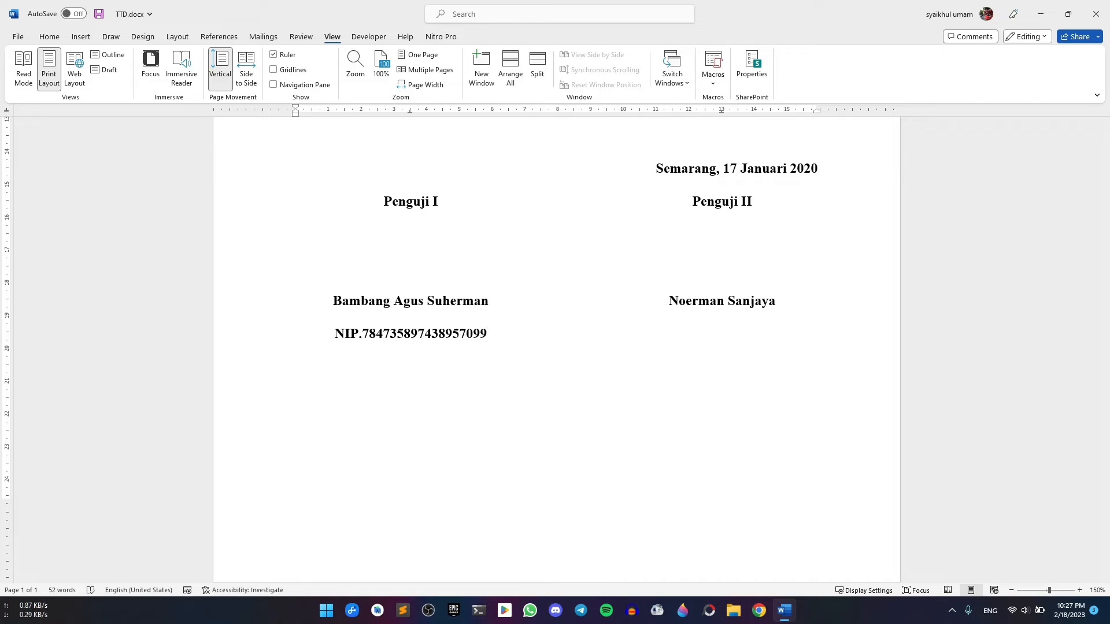
type("9\t")
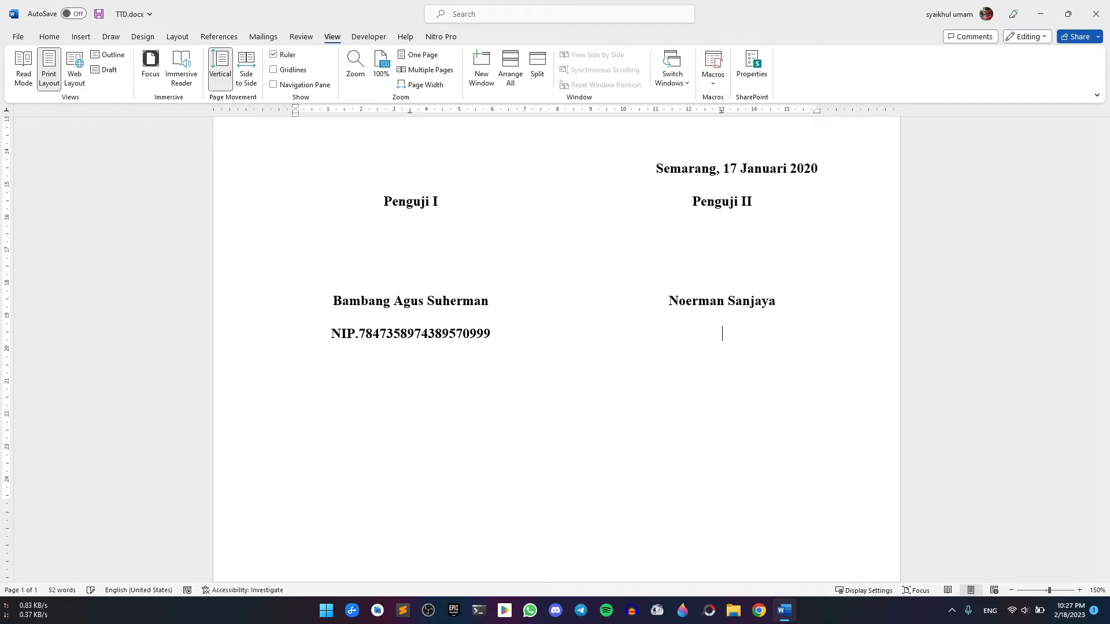
type("NIP.676767864762378")
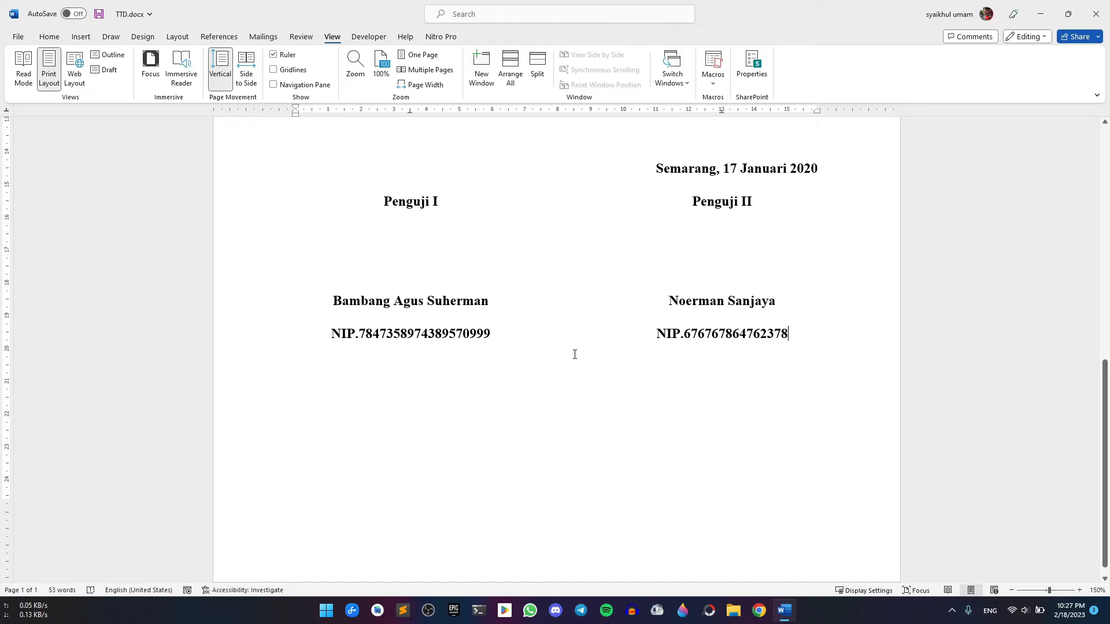
left_click_drag(801, 337, 330, 313)
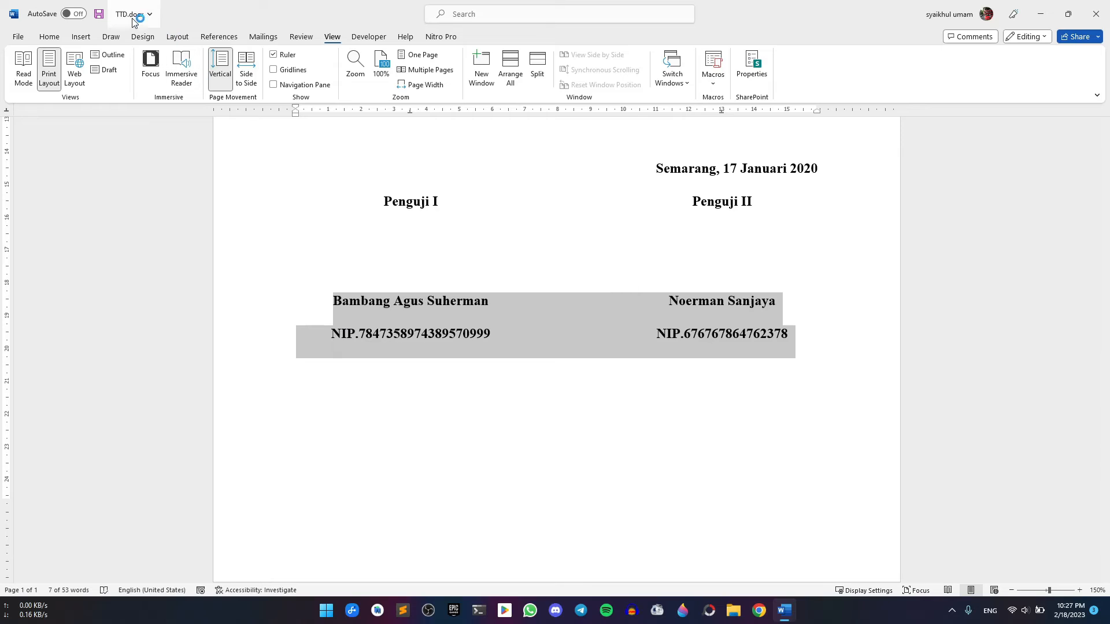
Remove the space after paragraph and set 1.15 line spacing for the name and NIP rows
left_click(46, 36)
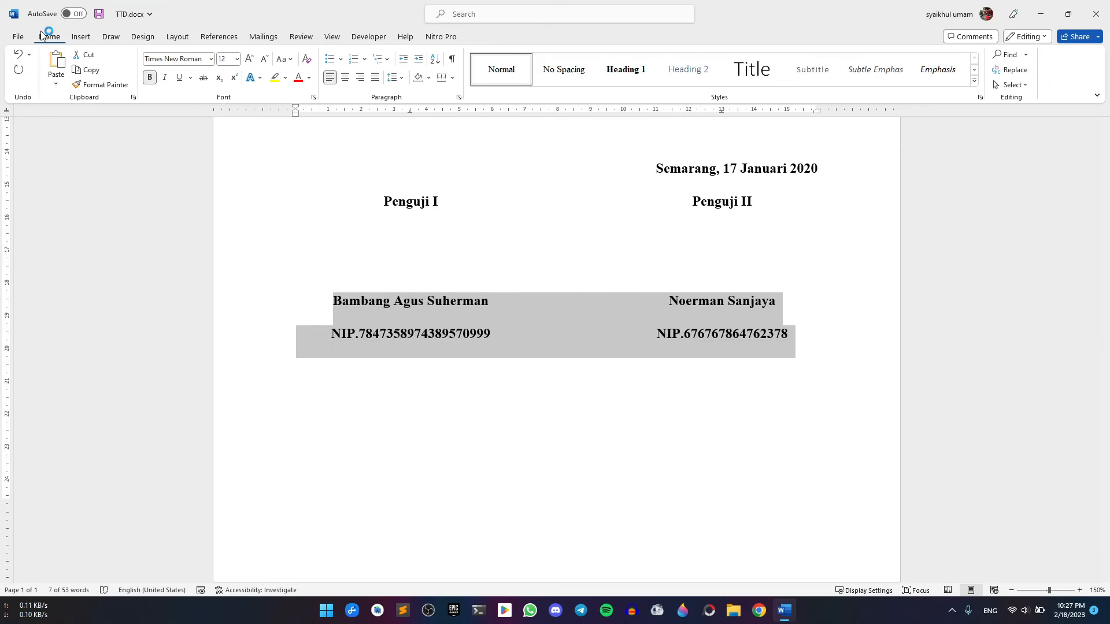
left_click(403, 79)
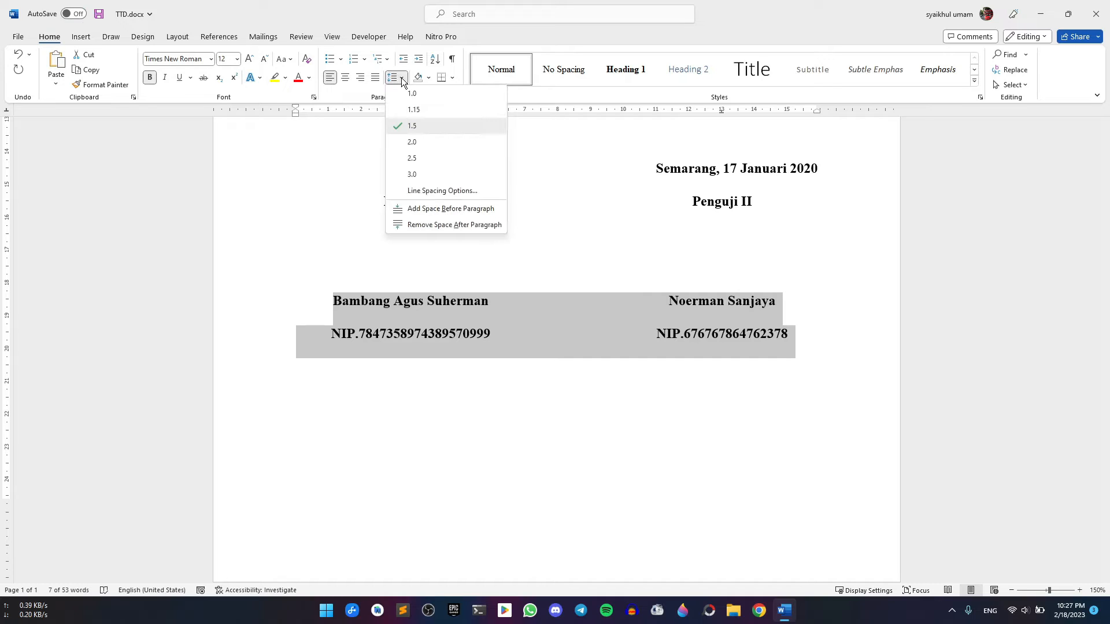
left_click(436, 226)
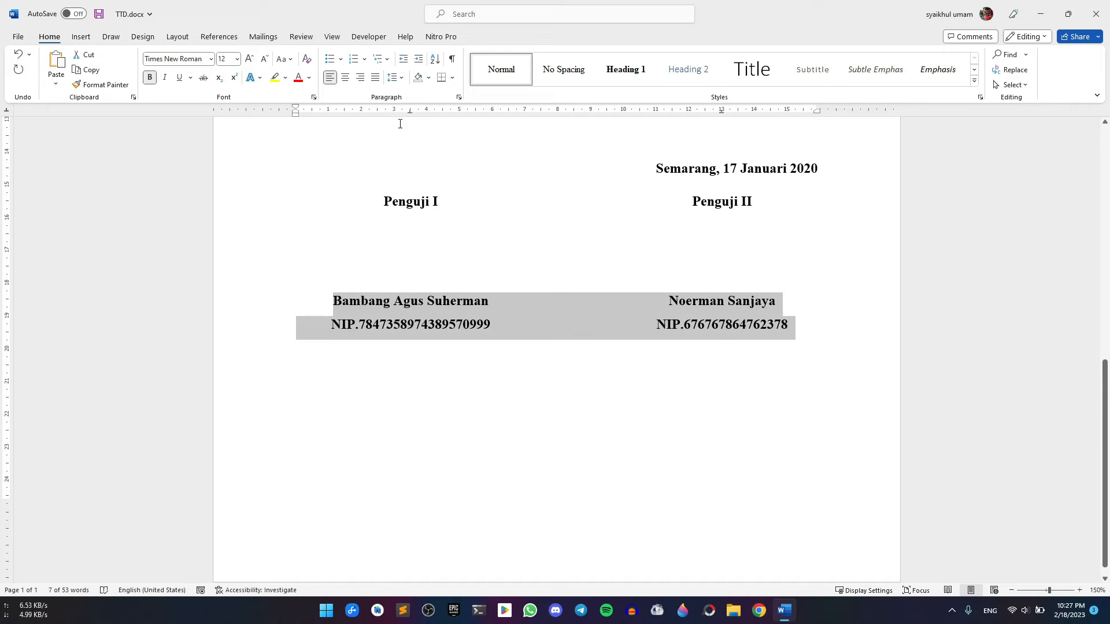
left_click(403, 79)
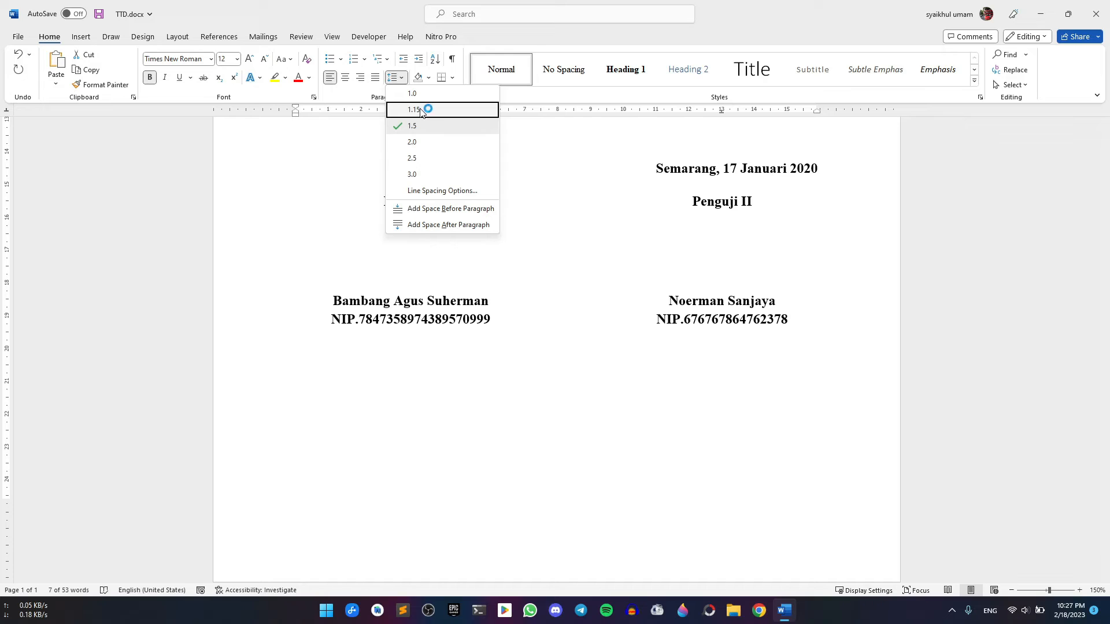
left_click(421, 110)
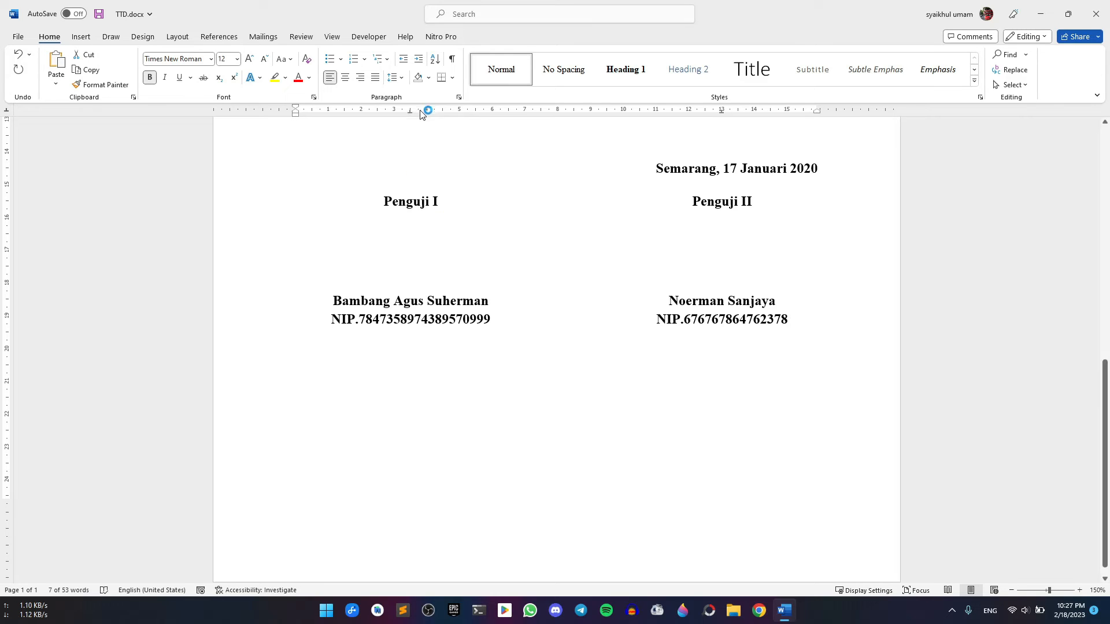
left_click(419, 305)
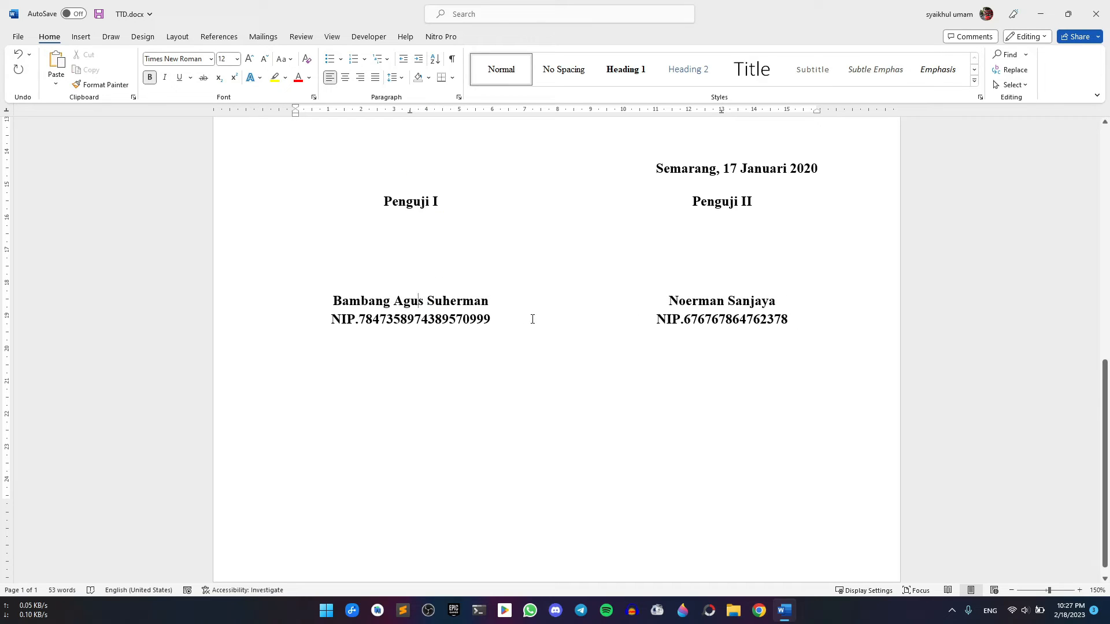
Underline the first and second examiners' names
left_click_drag(331, 300, 489, 302)
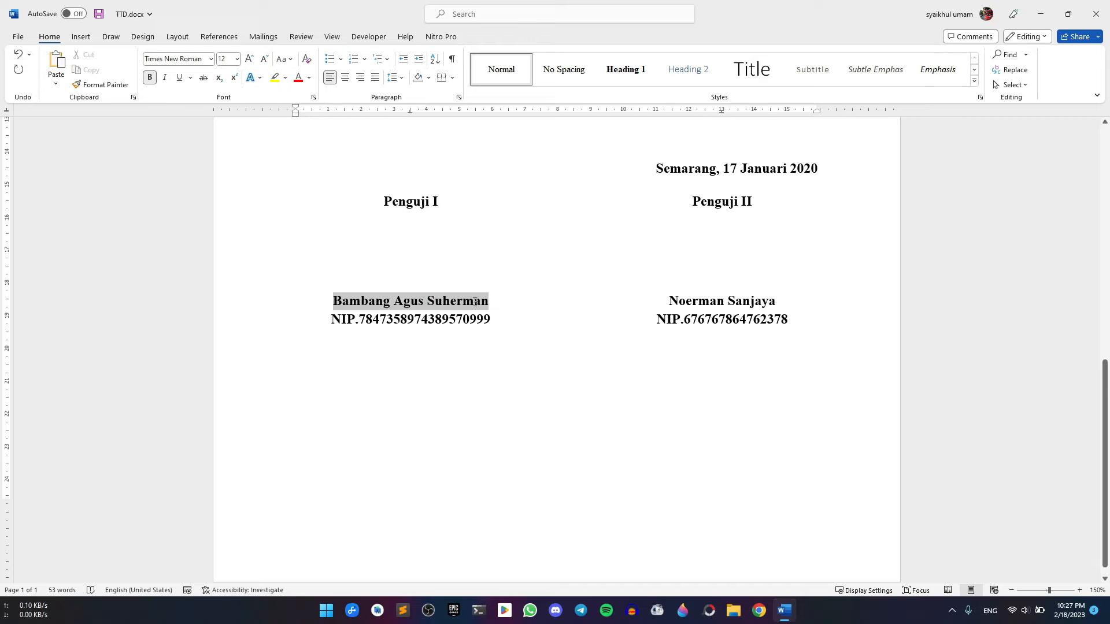
left_click(179, 77)
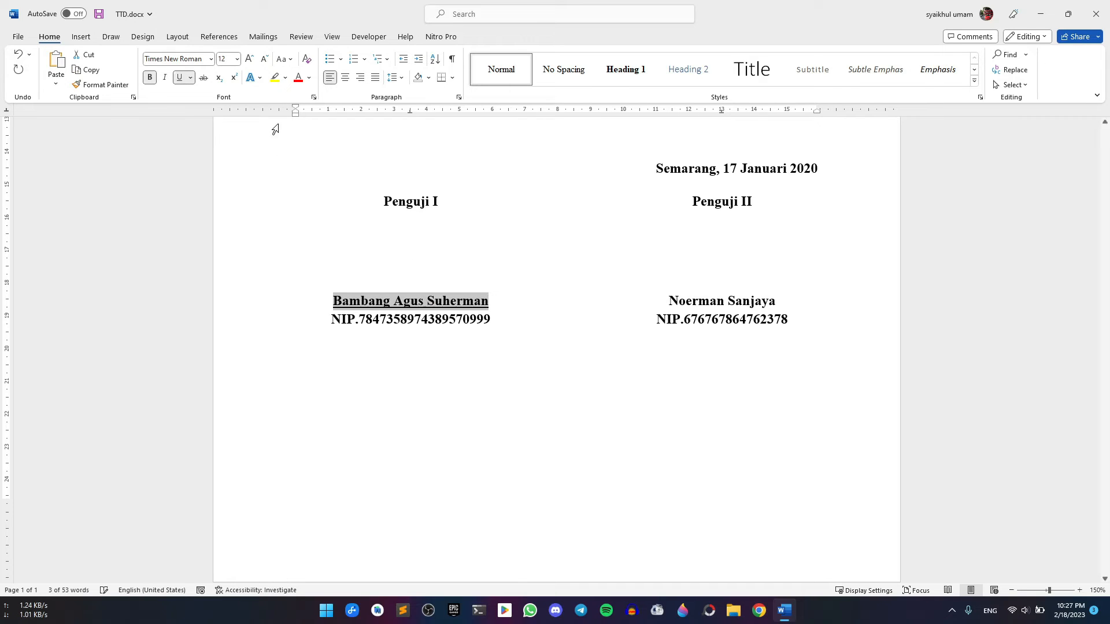
left_click_drag(669, 300, 775, 301)
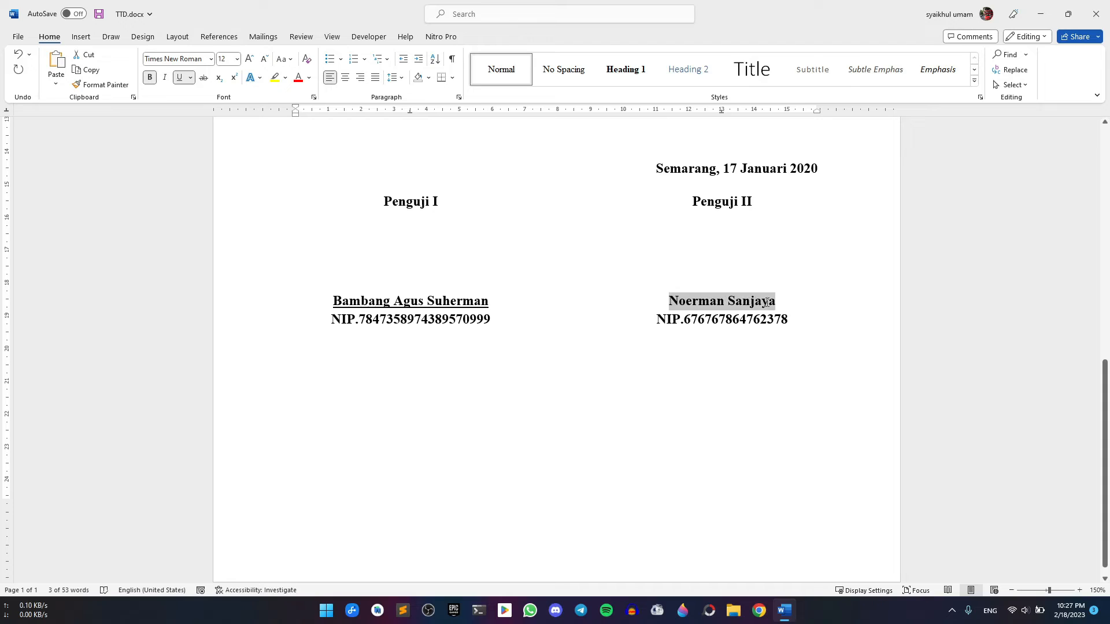
left_click(179, 78)
left_click(812, 325)
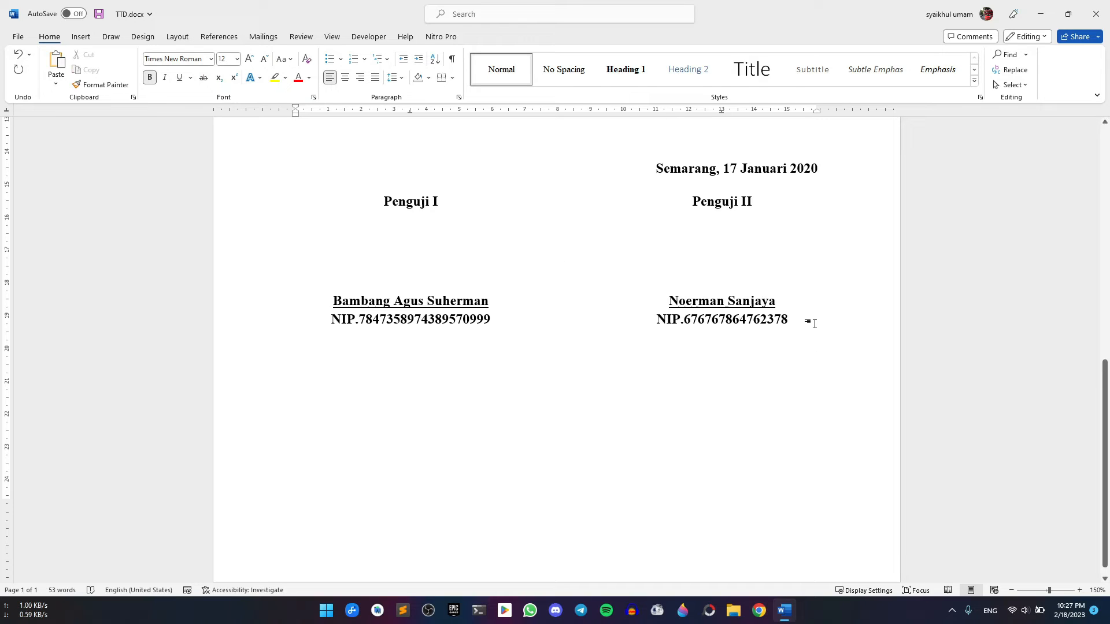
Add a centred 'Penguji III' block with the third examiner's name and NIP, underlining the name
key("Return")
left_click(347, 75)
type("Peng")
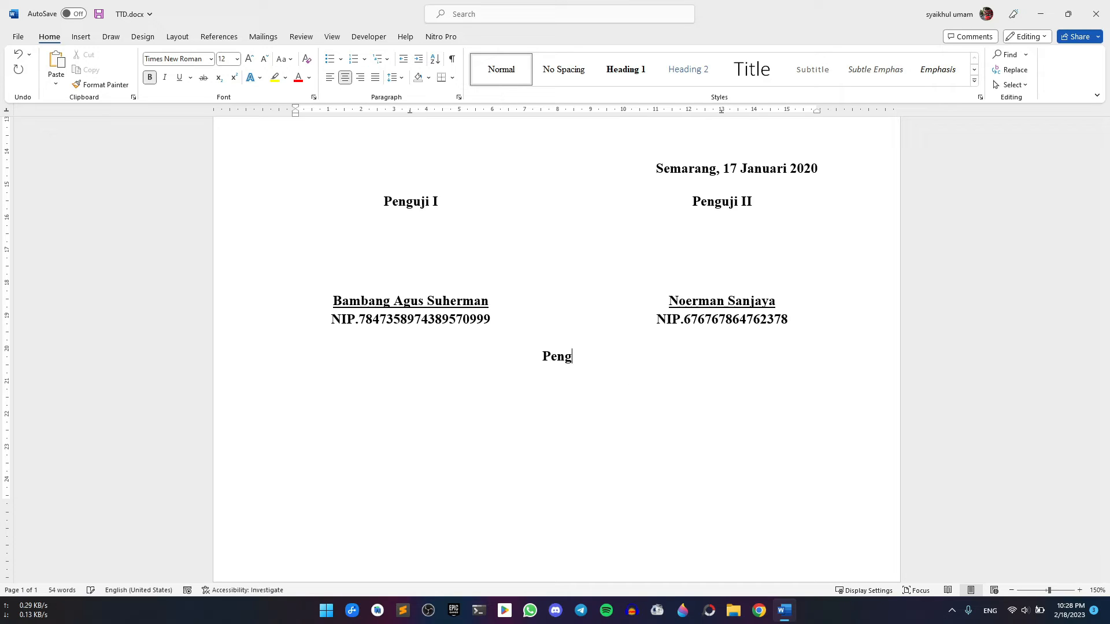
type("uji III")
key("Return")
key("Return")
key("Return")
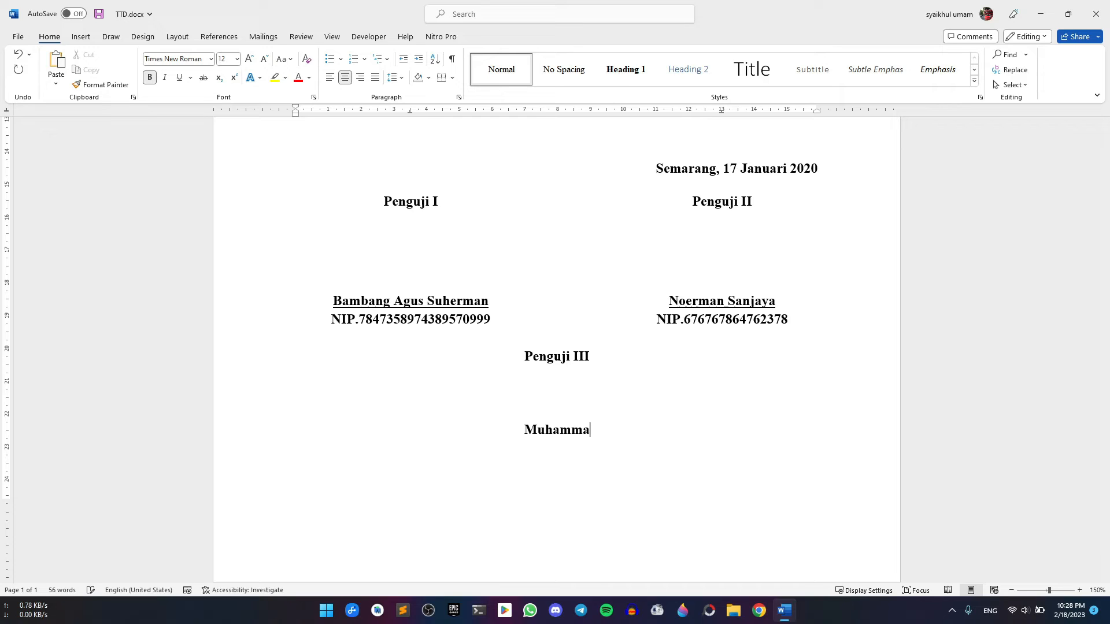
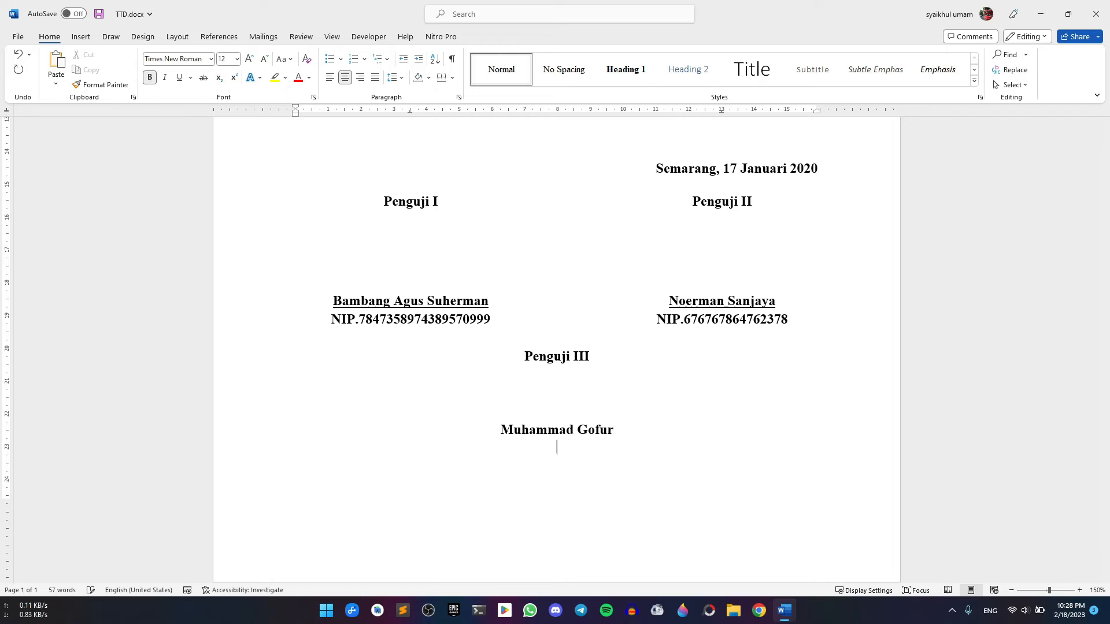
type("NIP.78678678678688")
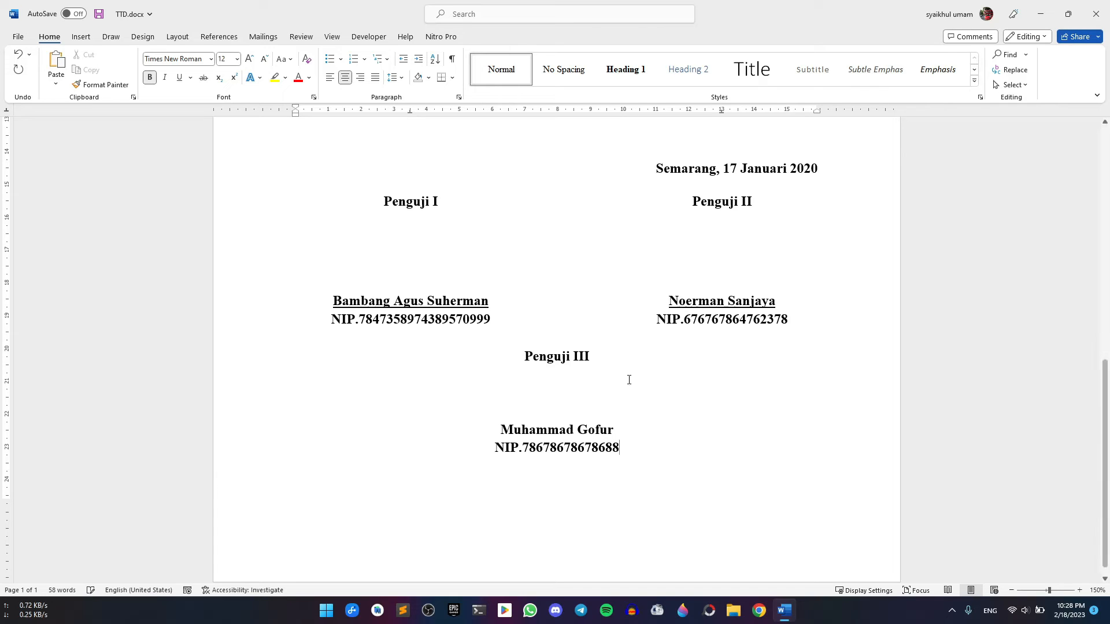
left_click_drag(625, 422, 498, 430)
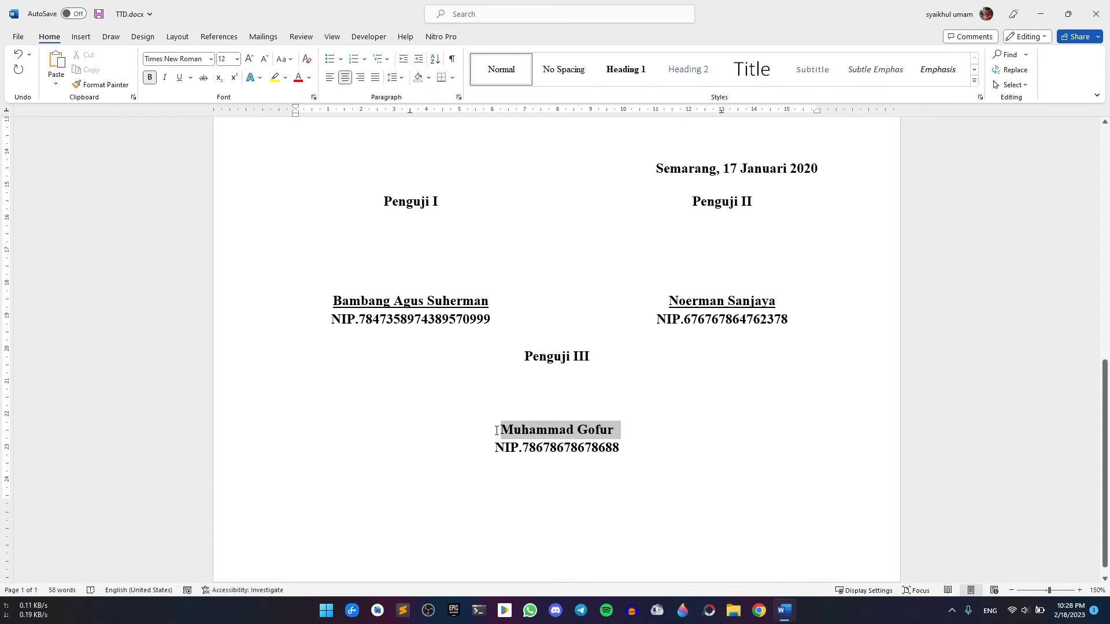
left_click(183, 78)
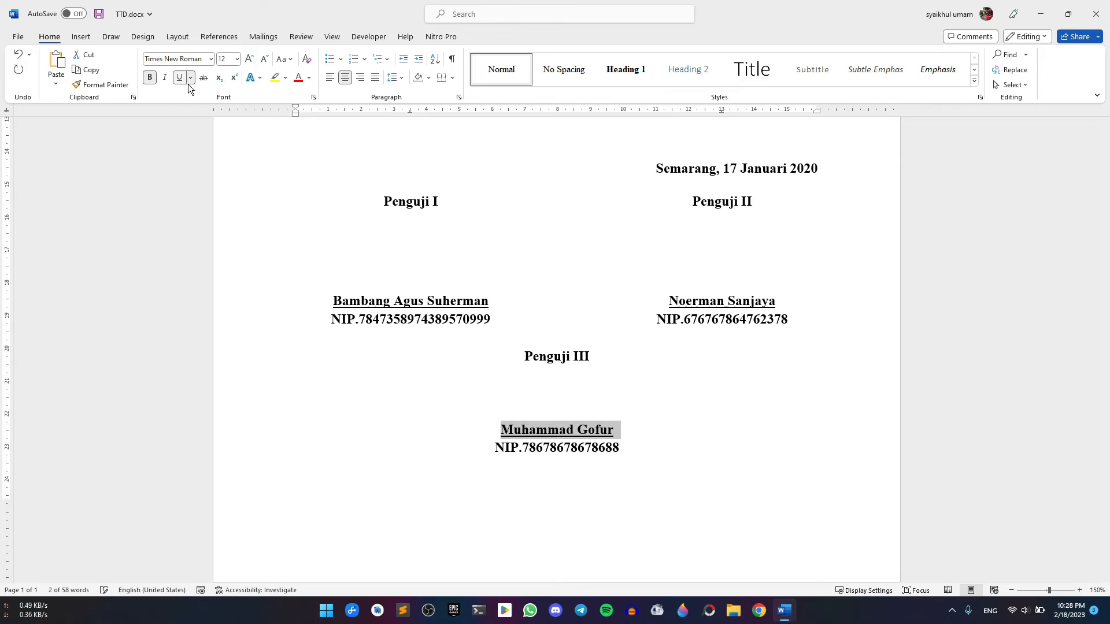
Select everything from the last NIP line up to the 'Penguji I' heading
left_click(593, 386)
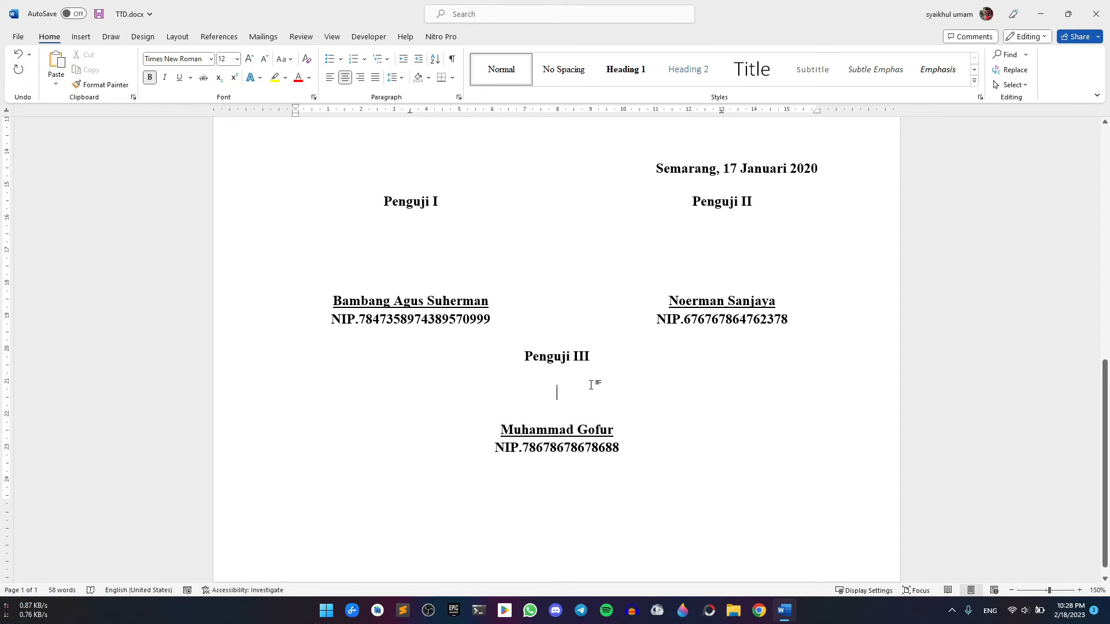
scroll(584, 439, "up", 2)
scroll(585, 439, "down", 2)
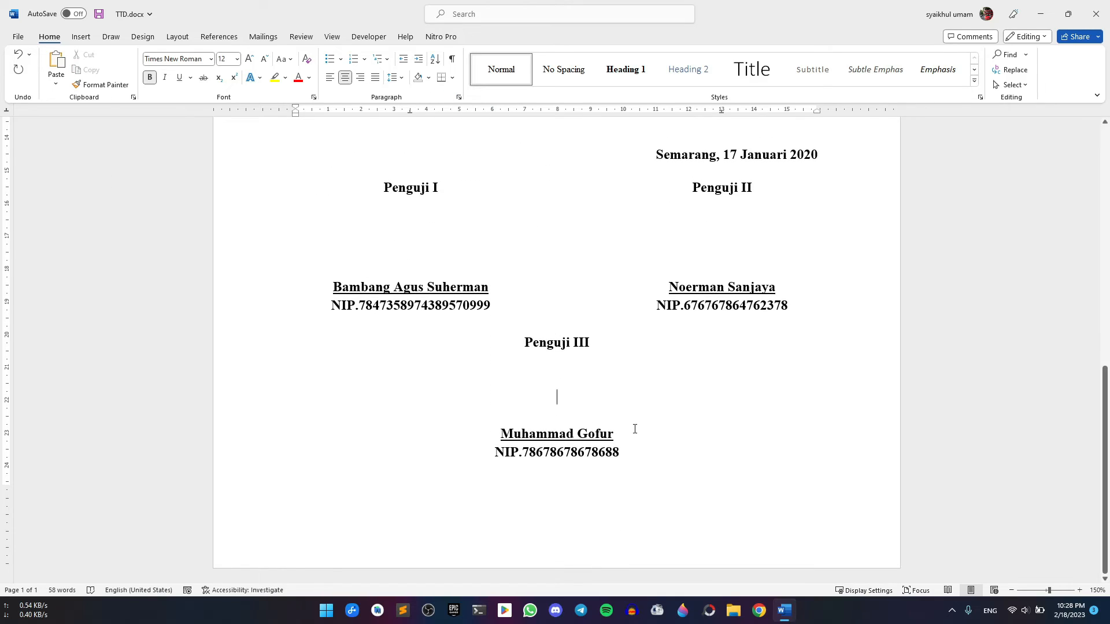
scroll(635, 428, "up", 1)
scroll(634, 428, "down", 1)
scroll(567, 383, "up", 2)
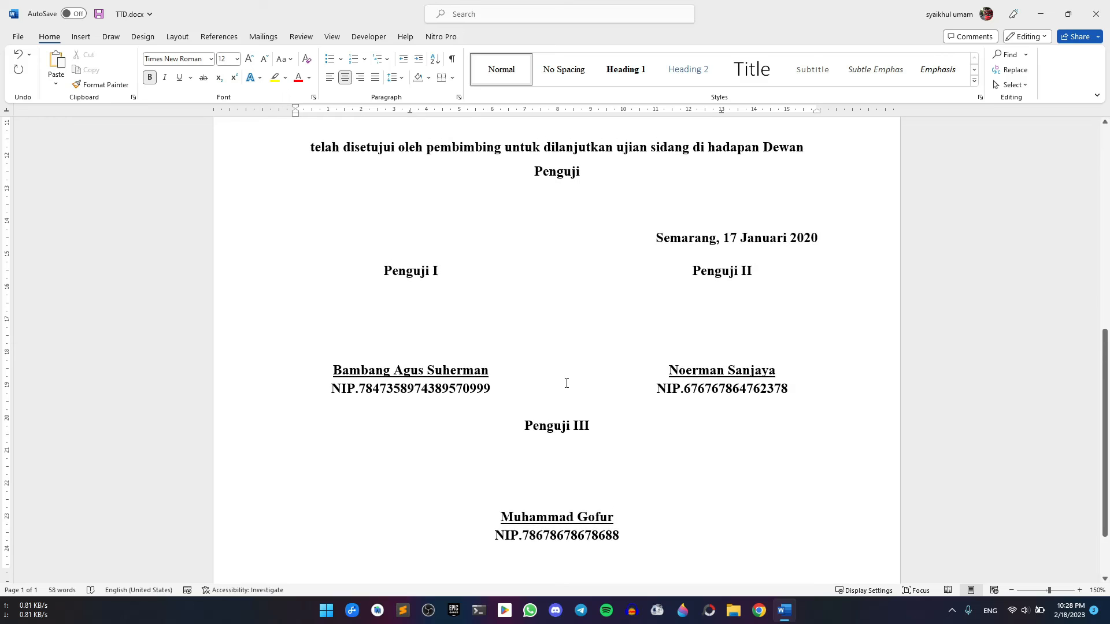
scroll(607, 422, "down", 2)
scroll(649, 462, "up", 1)
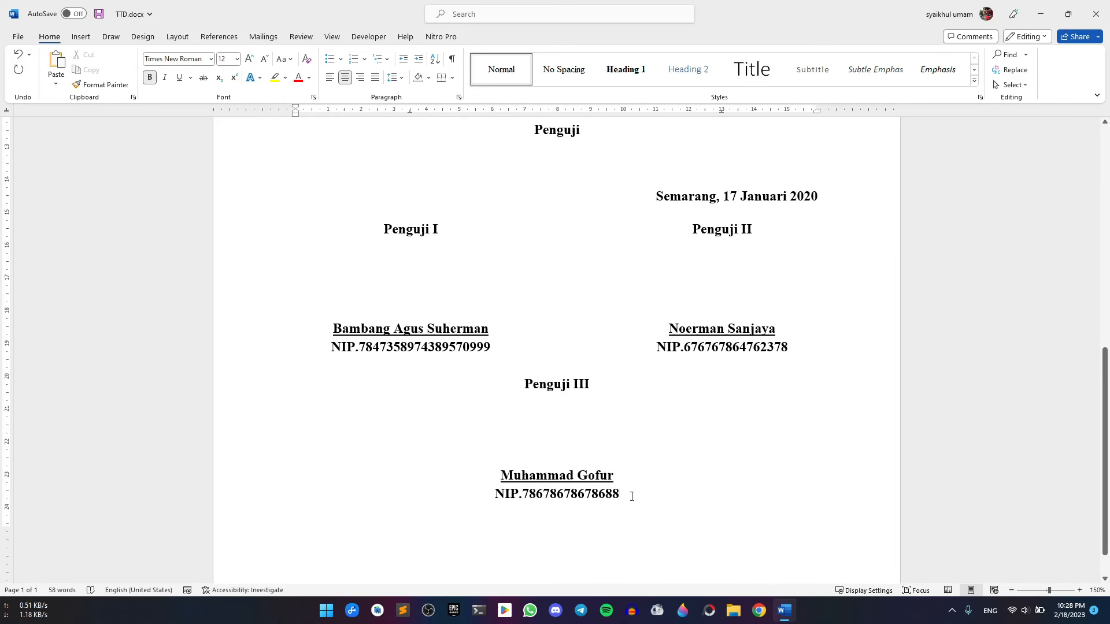
left_click_drag(630, 495, 303, 229)
Delete the old signature block and make the empty line below the date centre-aligned
key("Delete")
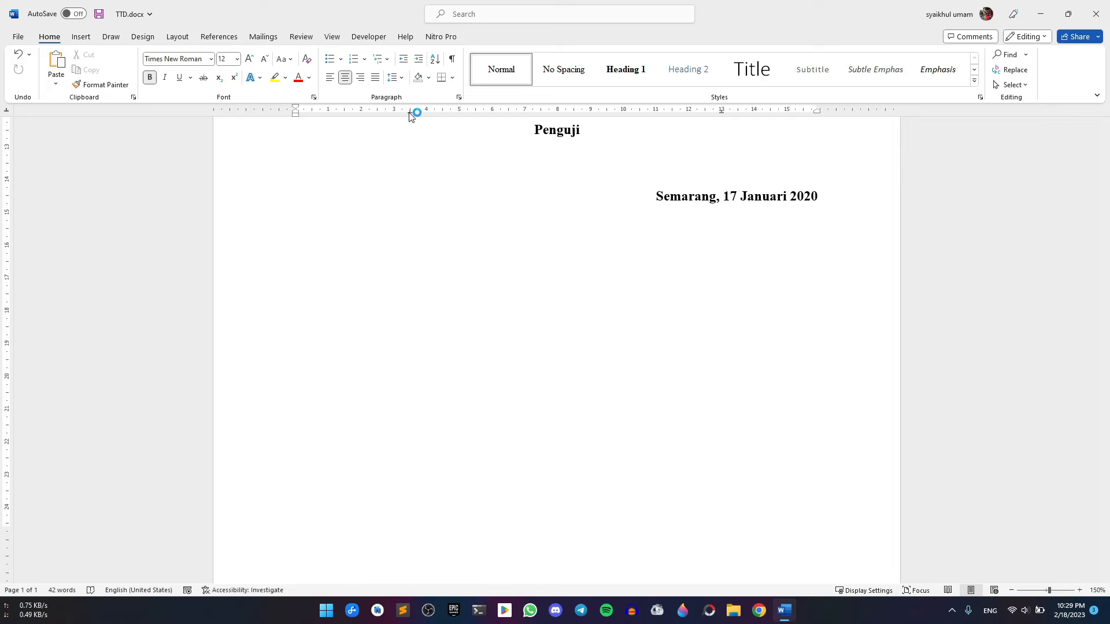
left_click_drag(413, 113, 413, 116)
left_click_drag(720, 112, 721, 114)
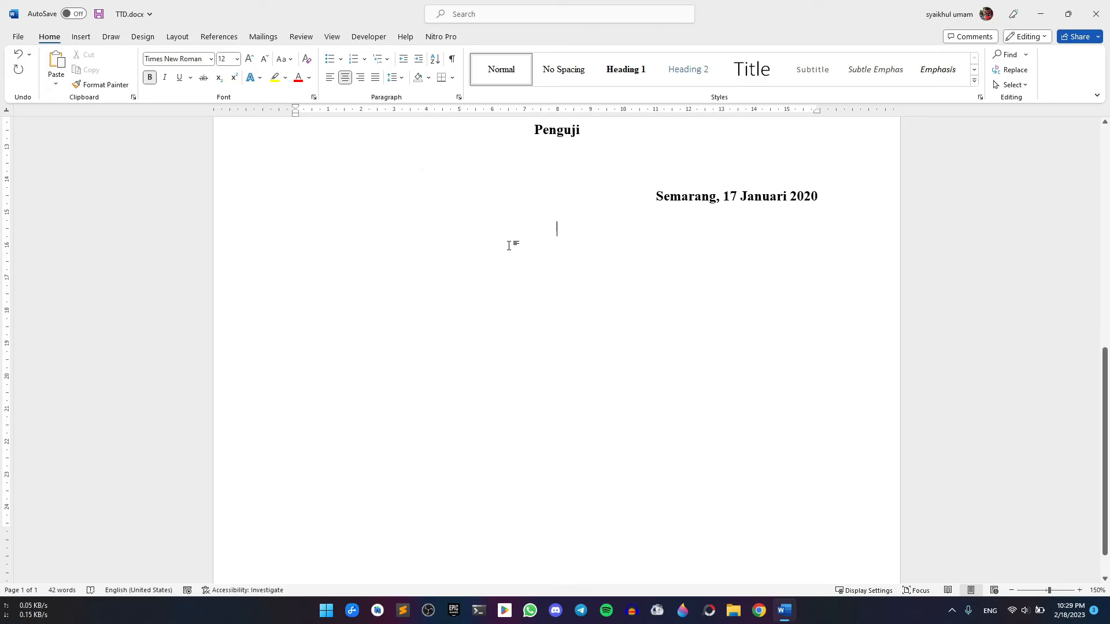
left_click(329, 76)
scroll(376, 285, "up", 3)
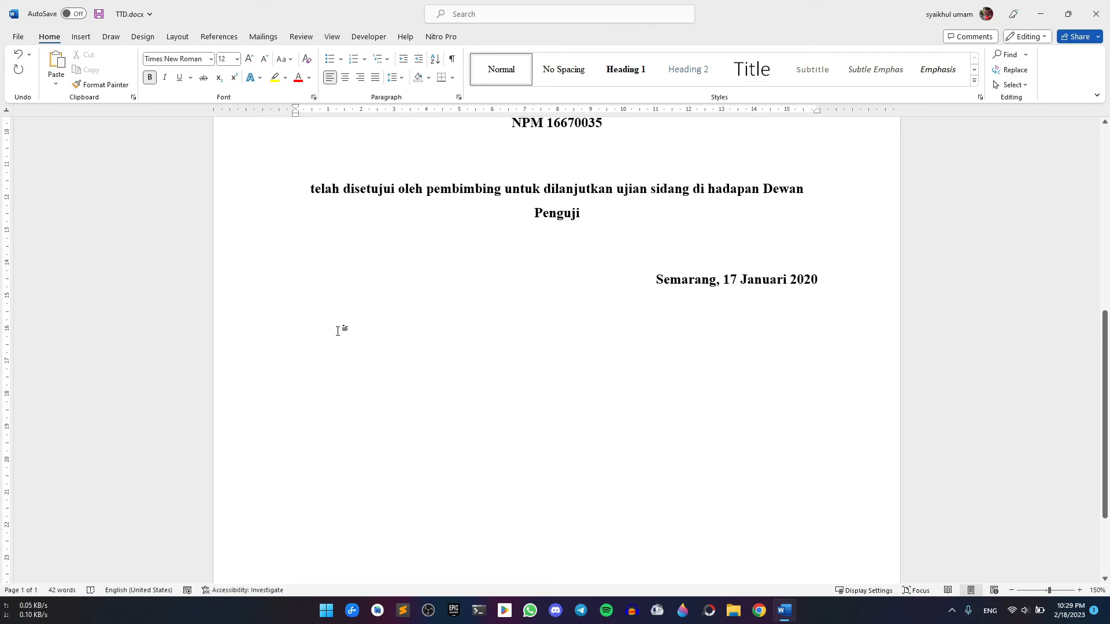
left_click(345, 78)
Insert a two-column, one-row table below the date
left_click(83, 34)
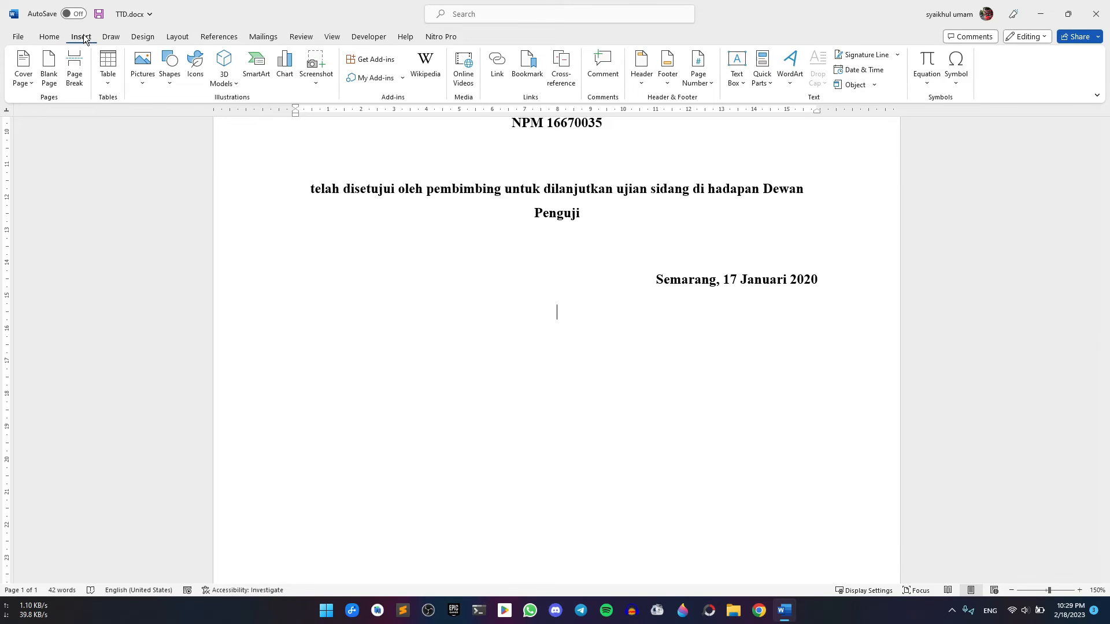
left_click(107, 68)
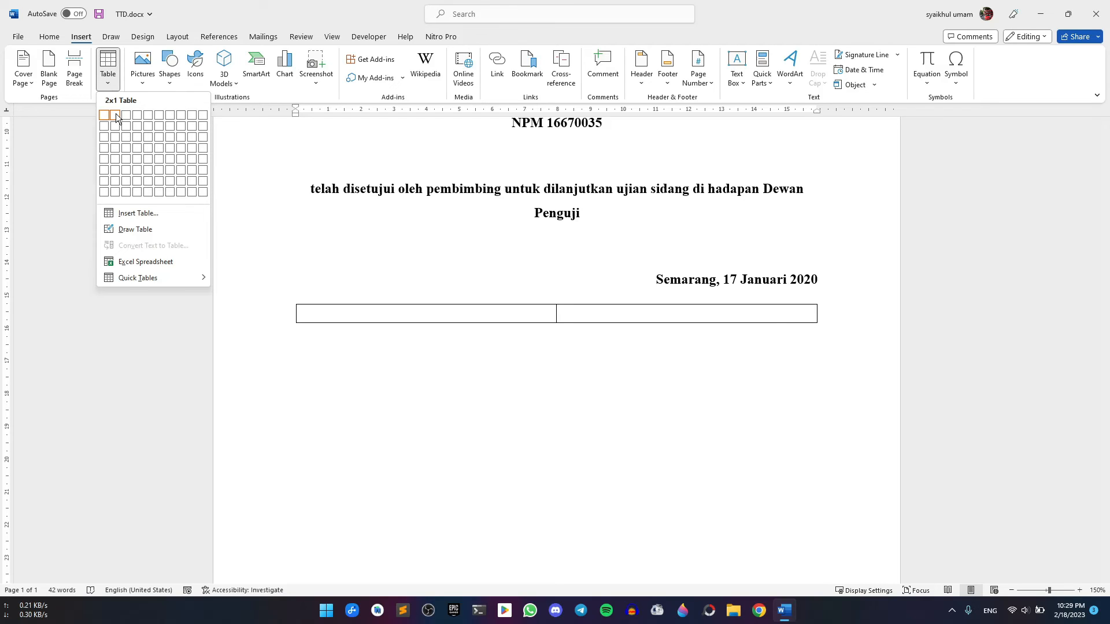
left_click(115, 113)
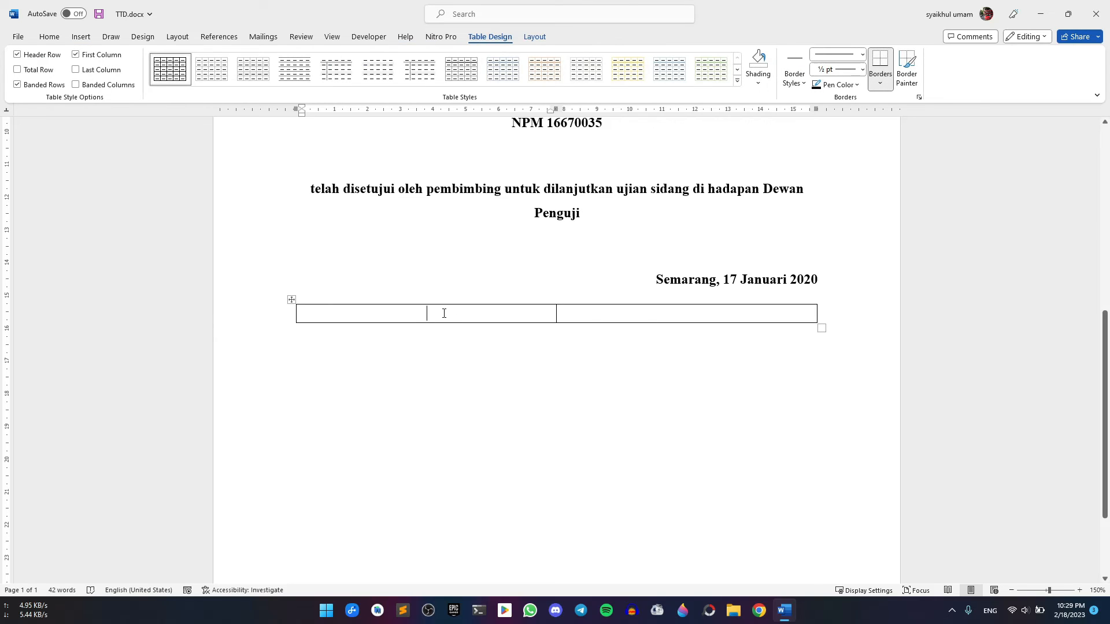
Fill the left cell with 'Penguji I', a signing line, the first examiner's name and NIP
type("Penguji I")
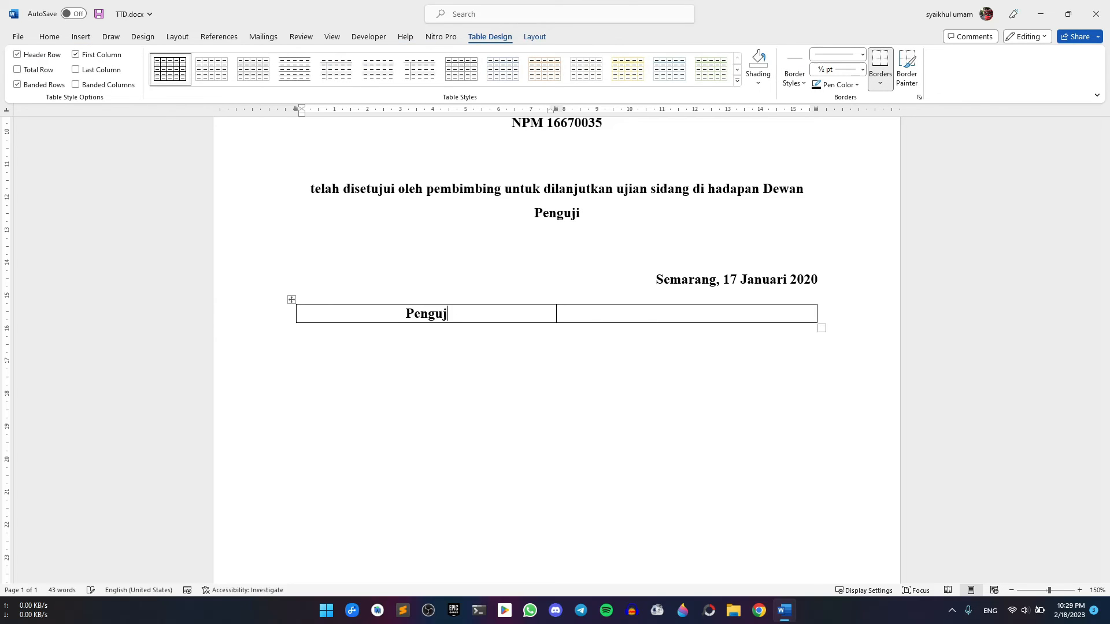
key("Return")
key("Return")
key("Return")
key("Return")
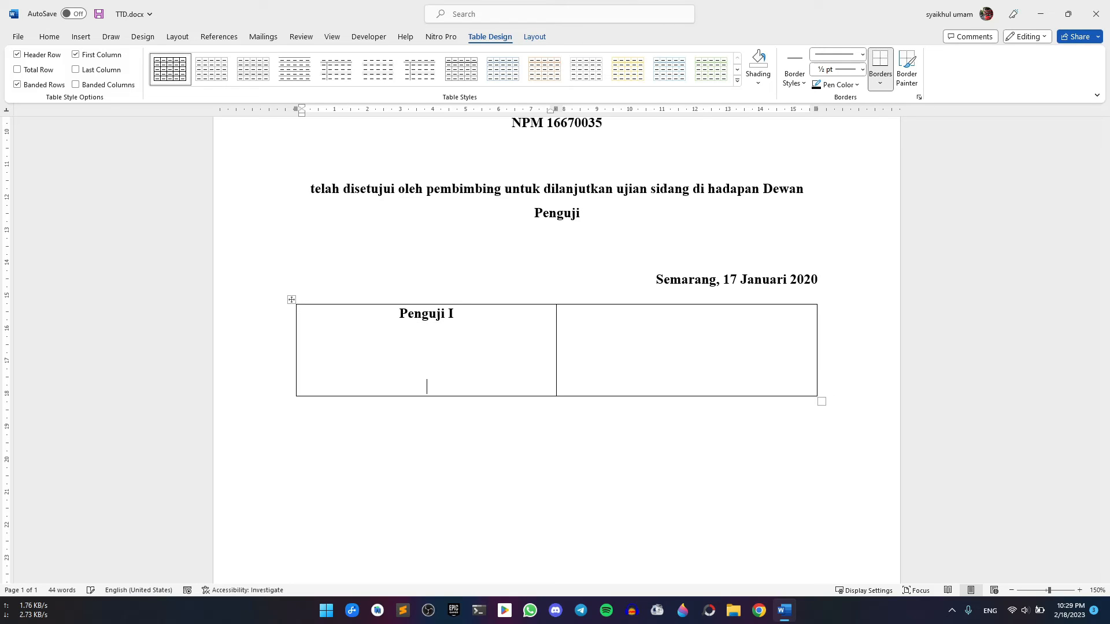
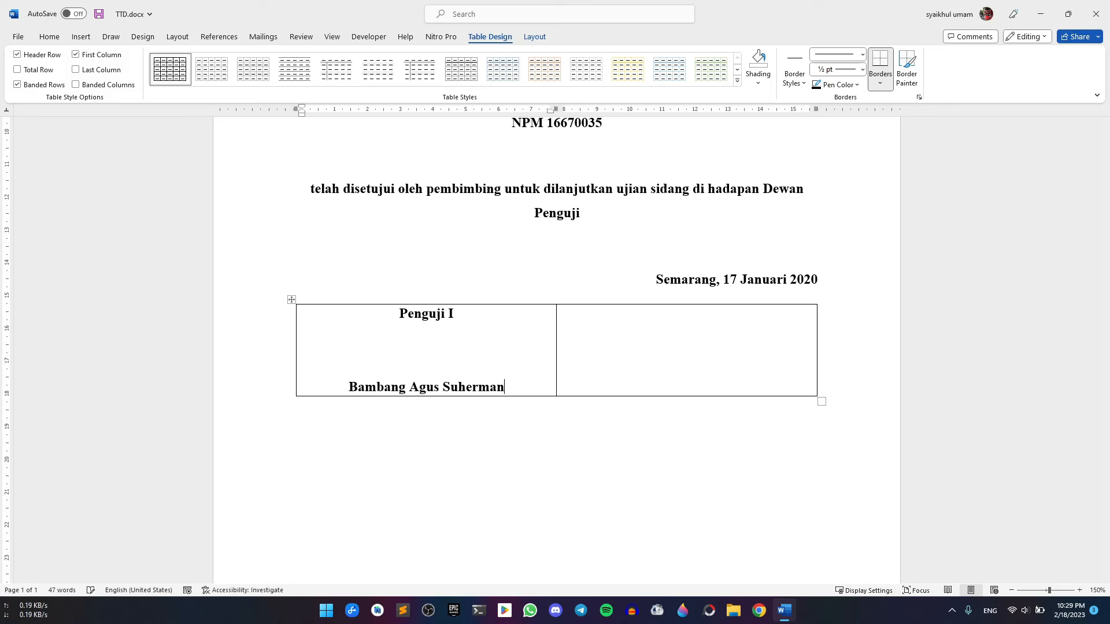
key("Return")
type("NI")
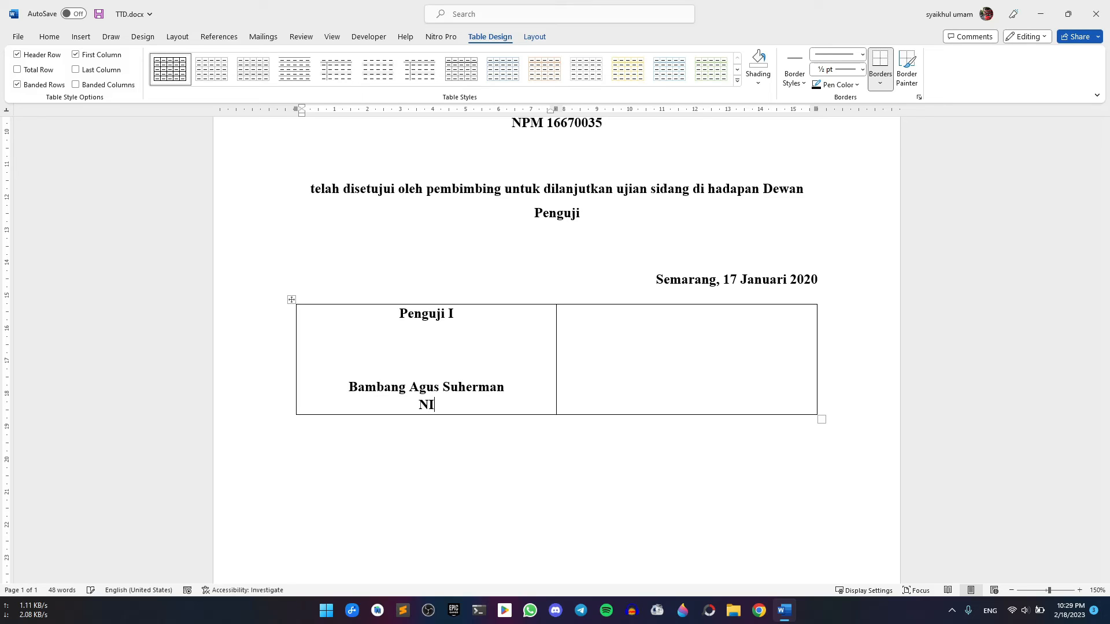
type("P.67678686876868686")
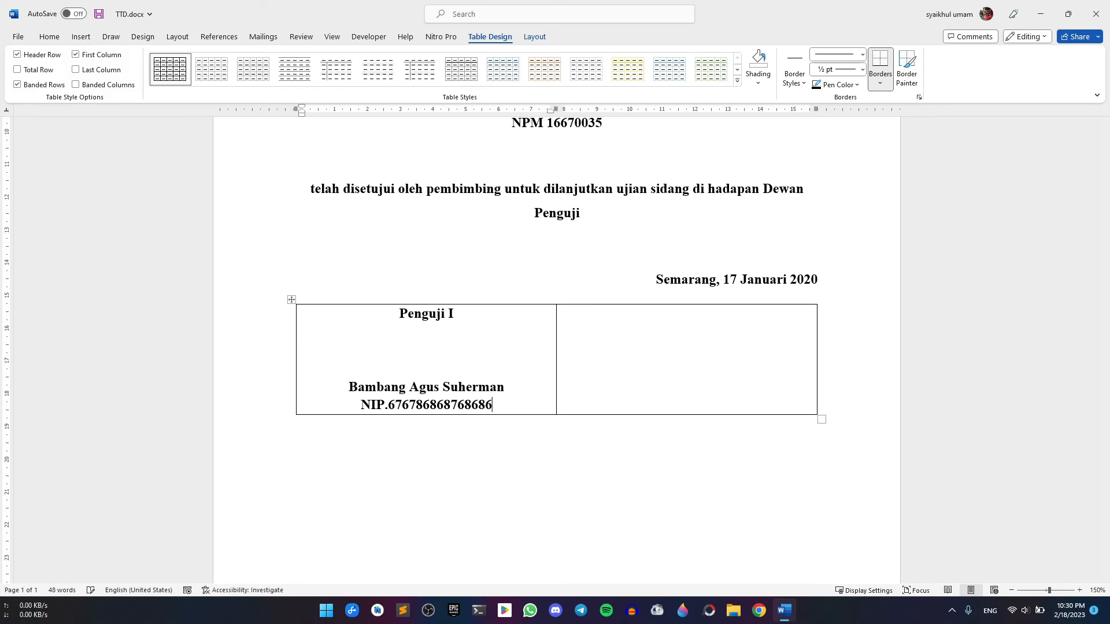
Fill the right cell with 'Penguji II', the second examiner's name and NIP, adding extra signing lines
left_click(658, 310)
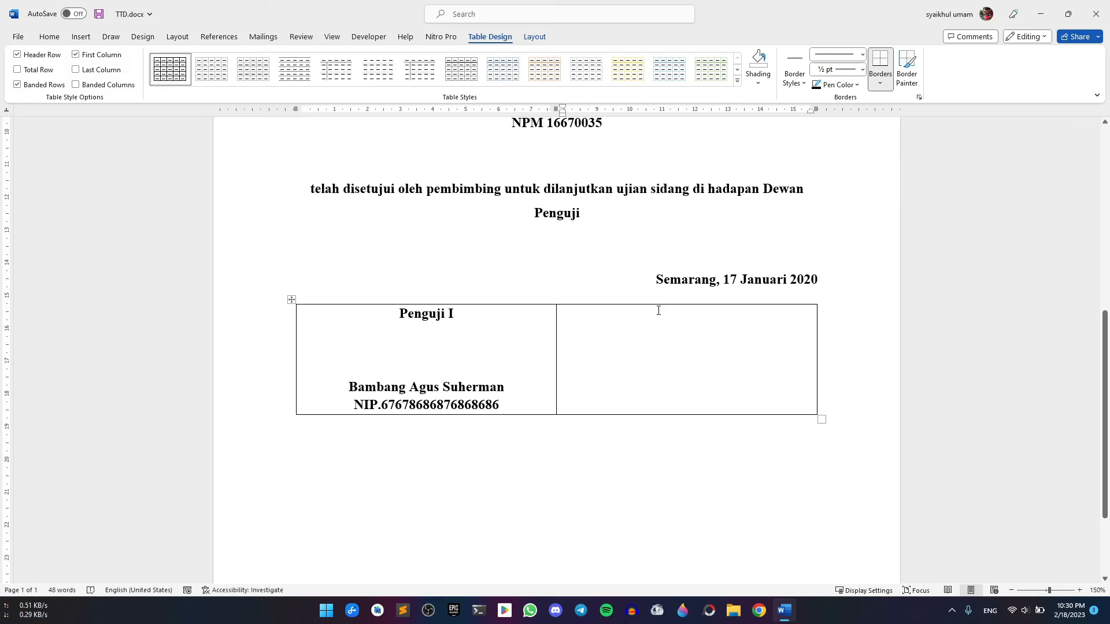
type("Pengu")
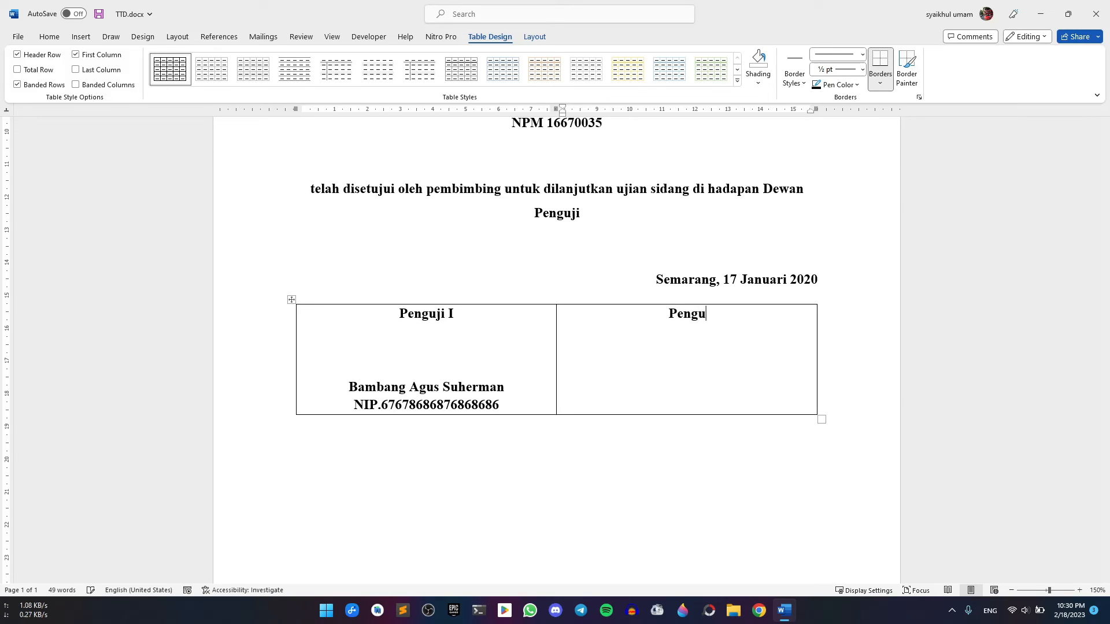
type("ji II")
key("Return")
key("Return")
key("Return")
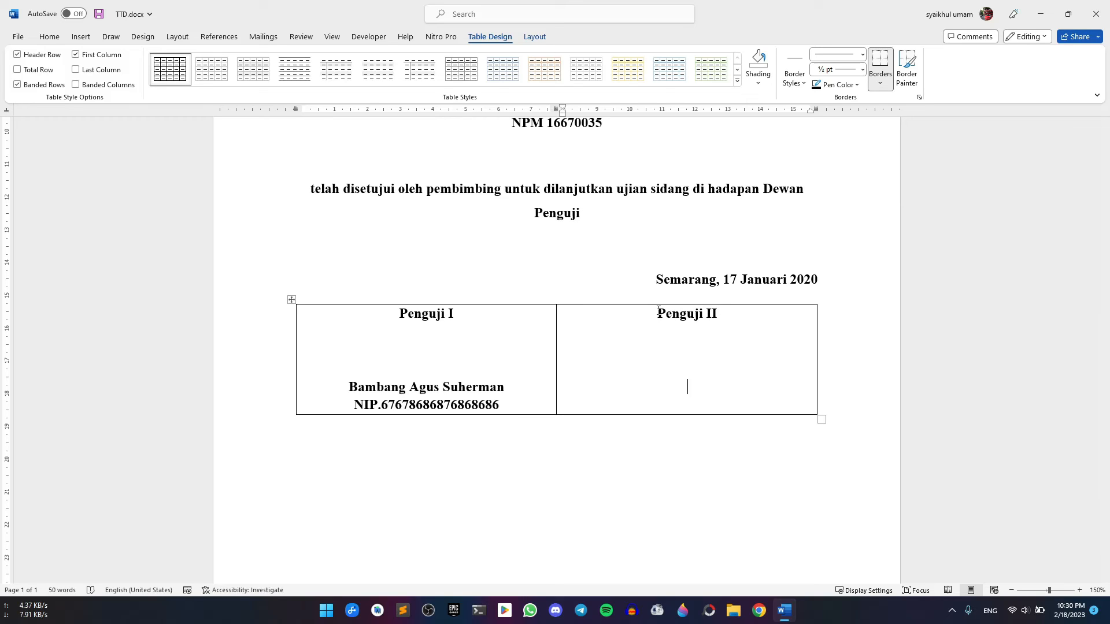
key("Return")
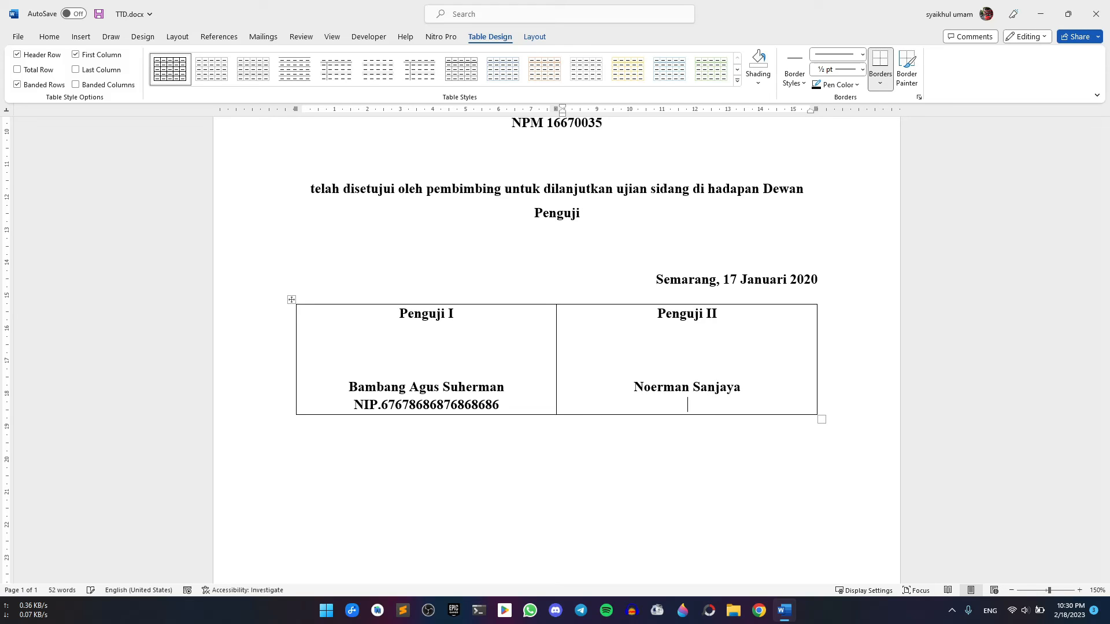
type("NIP.76786876876")
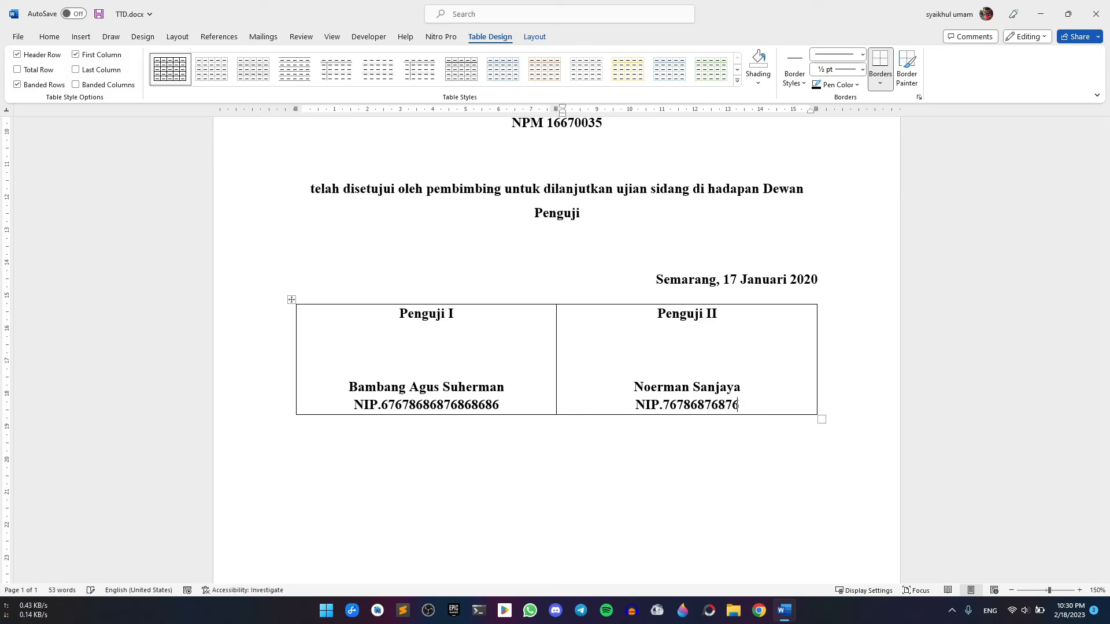
type("8768")
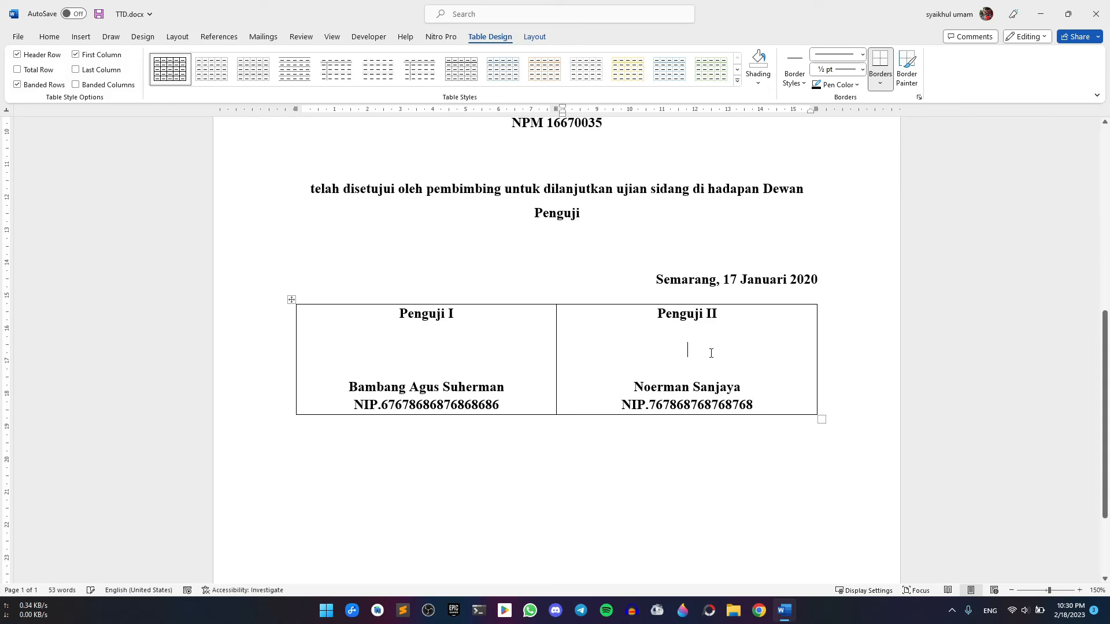
key("Return")
left_click(418, 346)
key("Return")
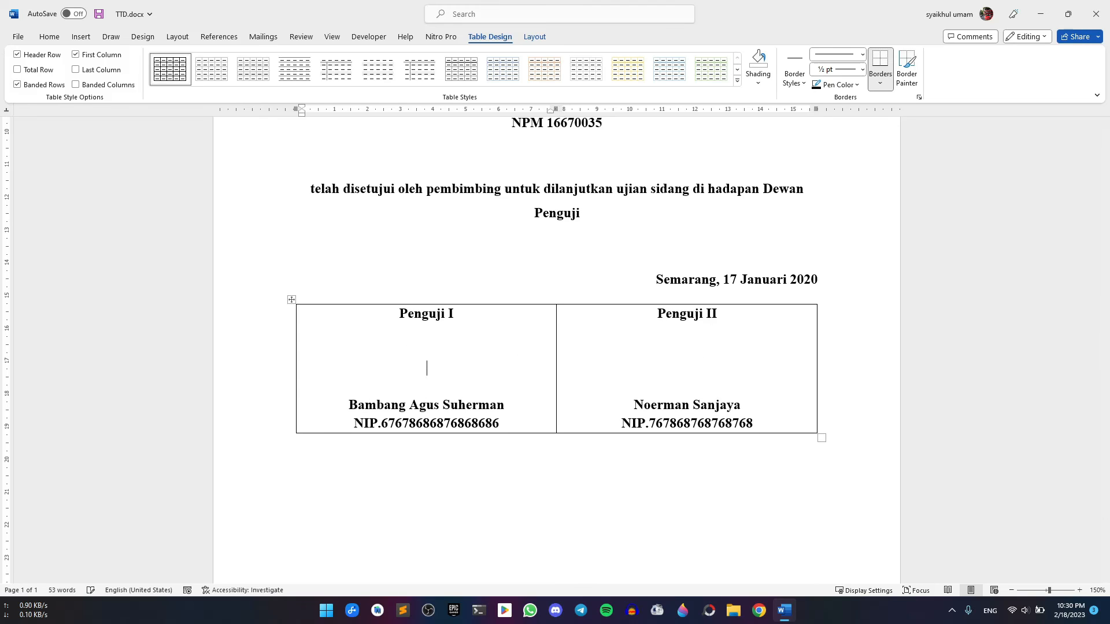
Underline the examiner names in both the Penguji I and Penguji II table cells
left_click_drag(348, 407, 512, 406)
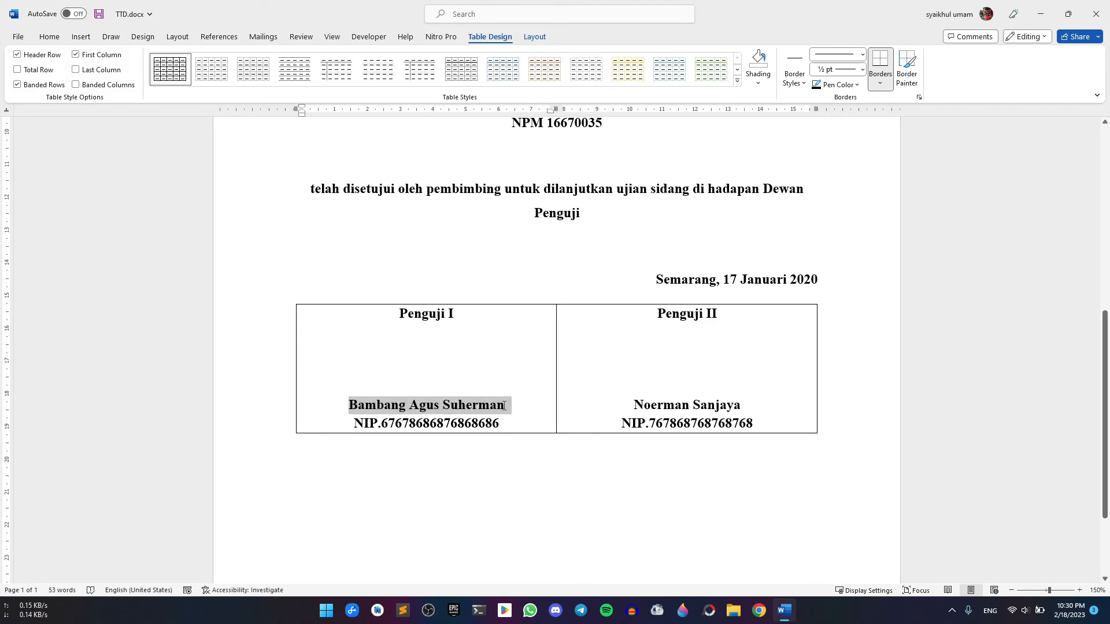
left_click(50, 37)
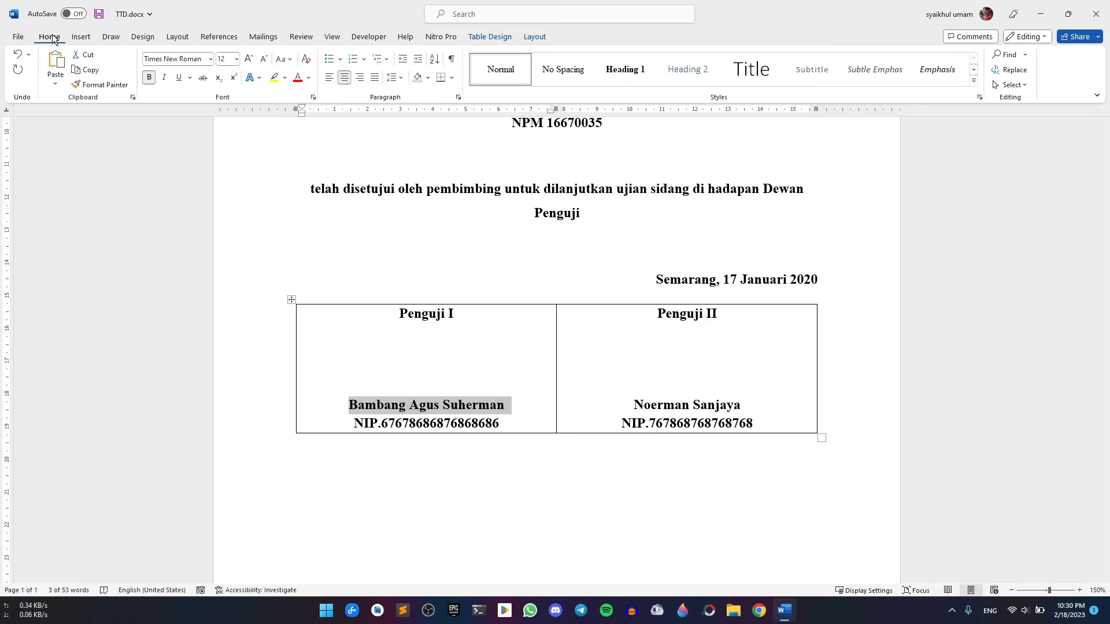
left_click(181, 76)
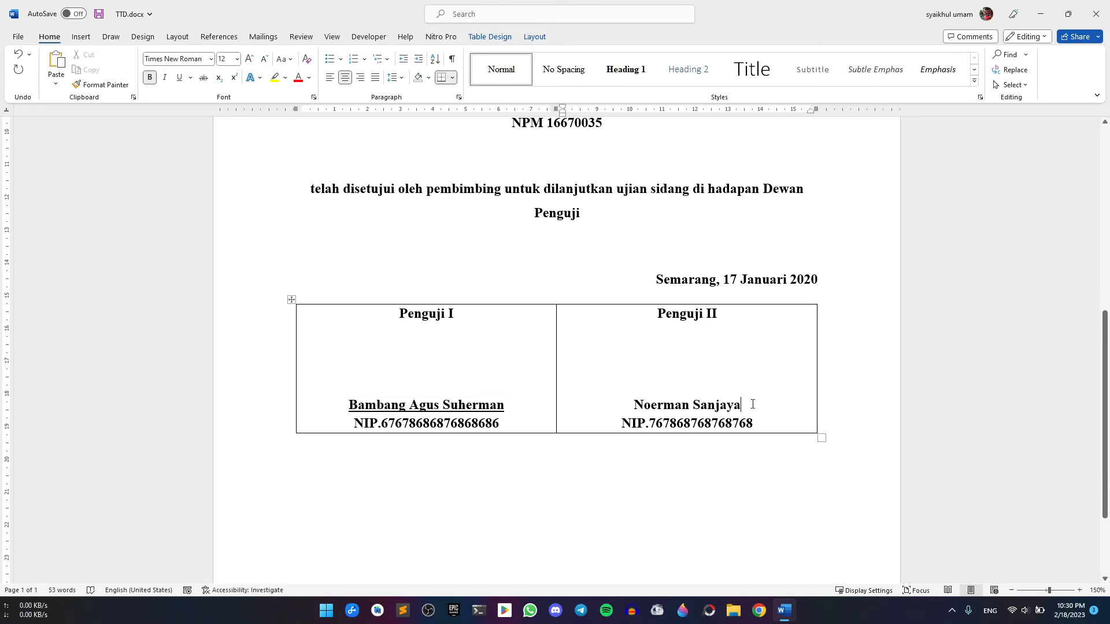
left_click_drag(751, 406, 634, 407)
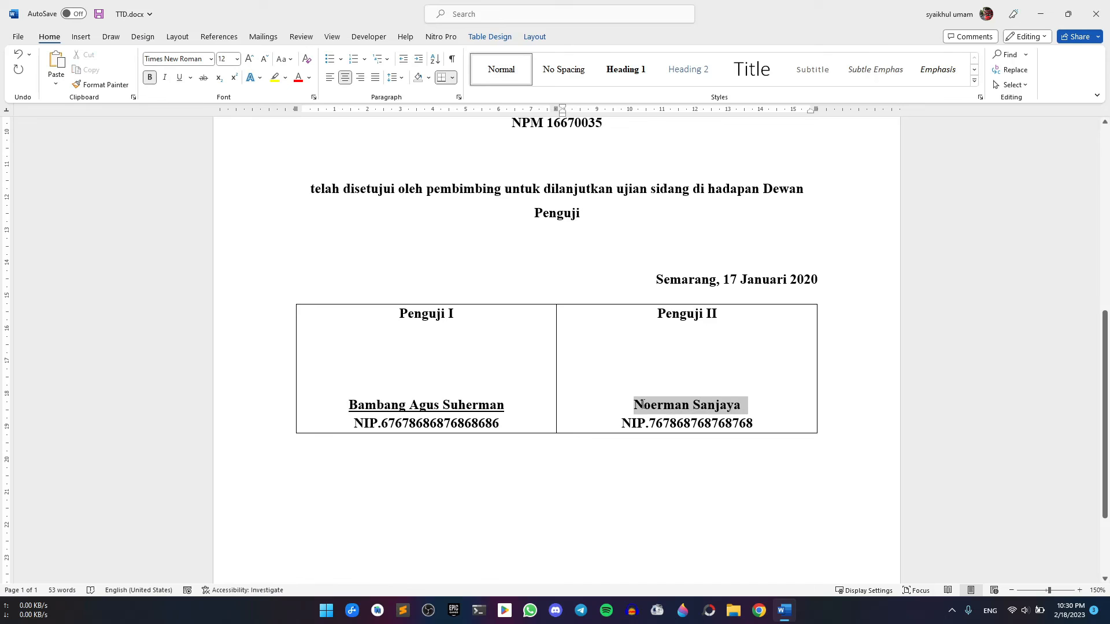
left_click(179, 77)
scroll(615, 401, "down", 2)
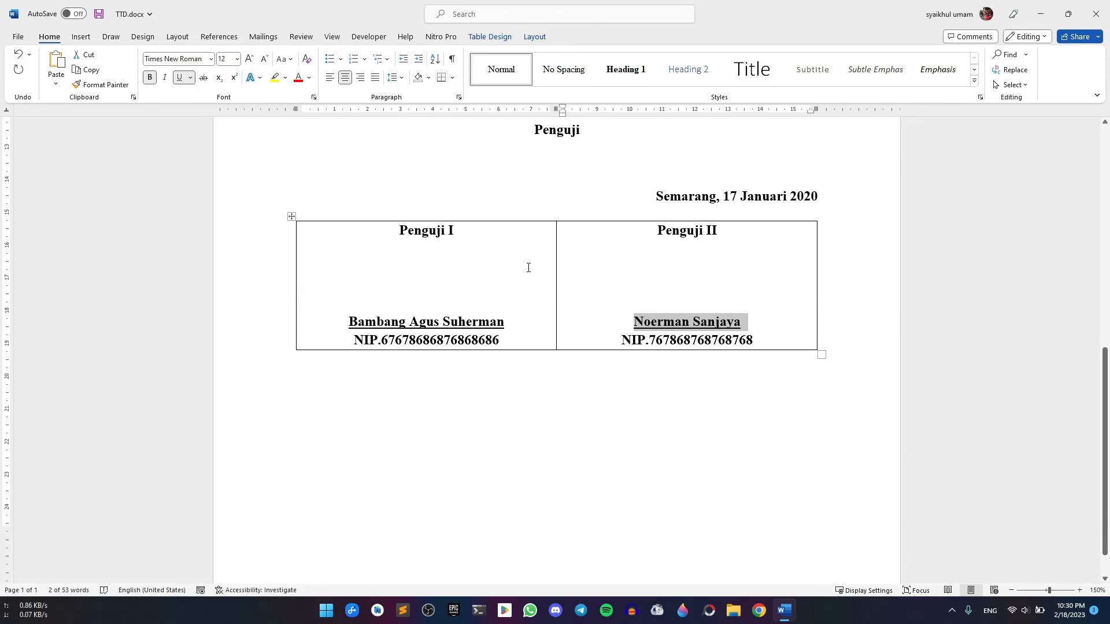
key("ctrl")
key("ctrl")
left_click(737, 289)
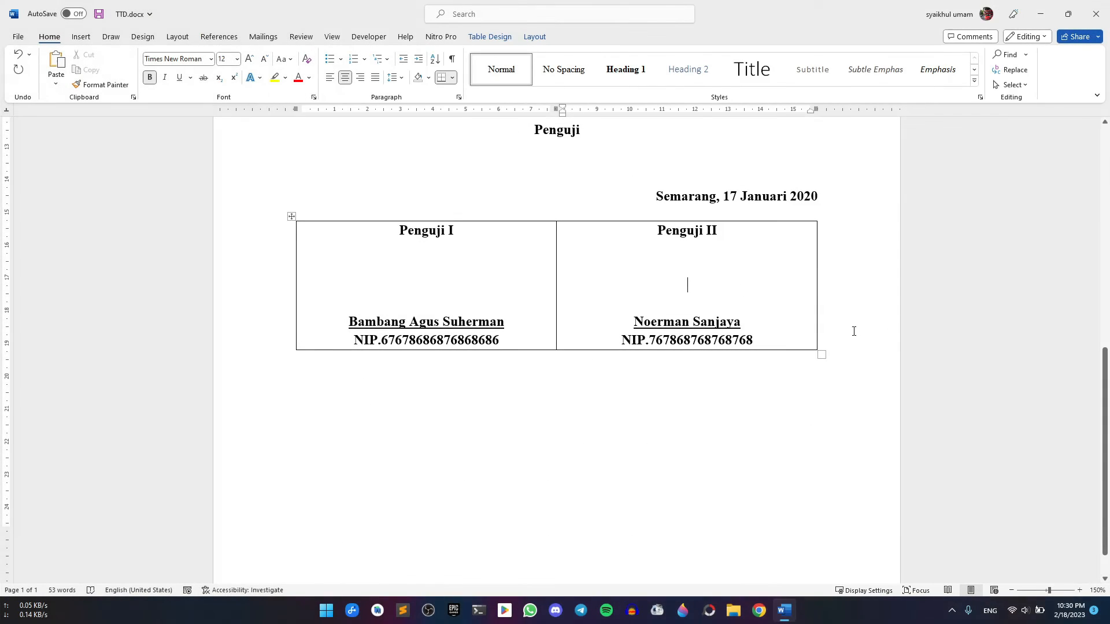
left_click(345, 381)
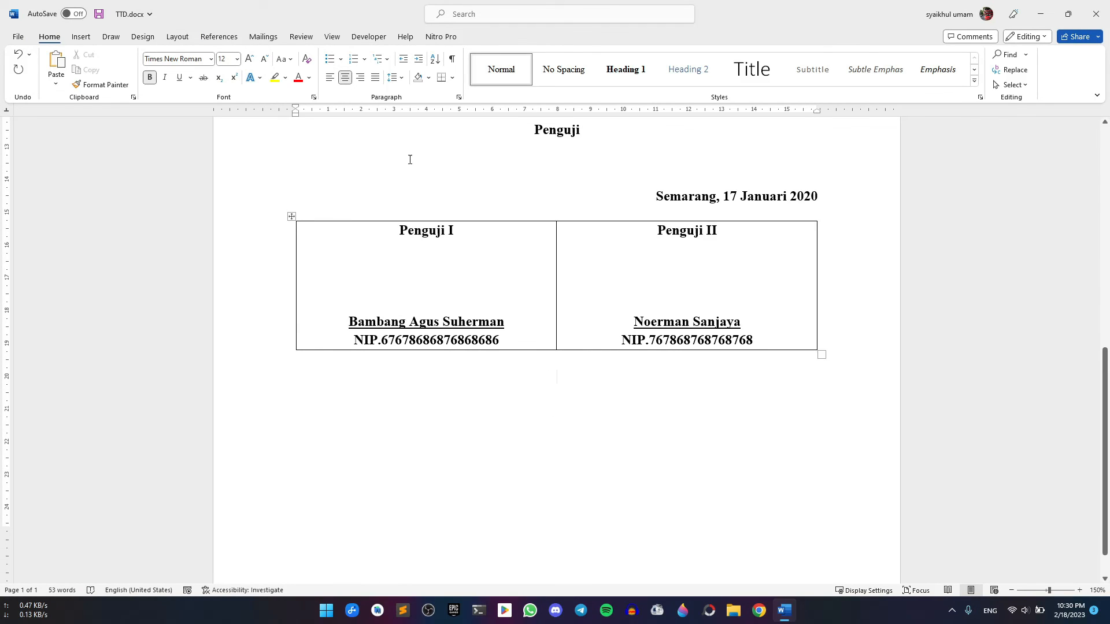
Below the table, type a centred 'Penguji III' block with the examiner's name and NIP number
left_click(331, 79)
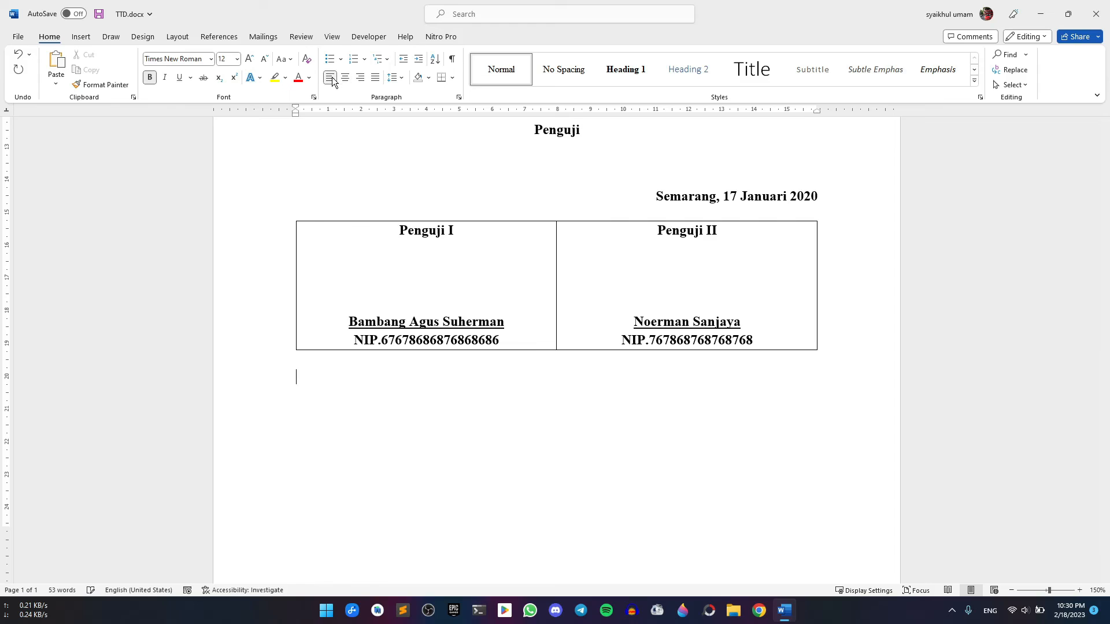
left_click(346, 77)
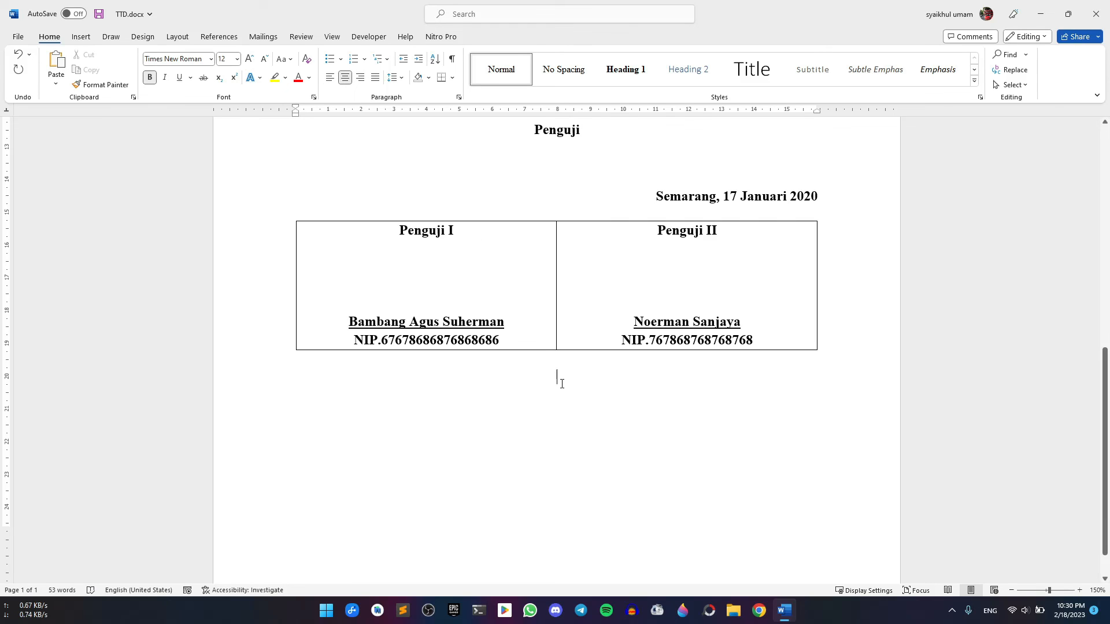
type("Pe")
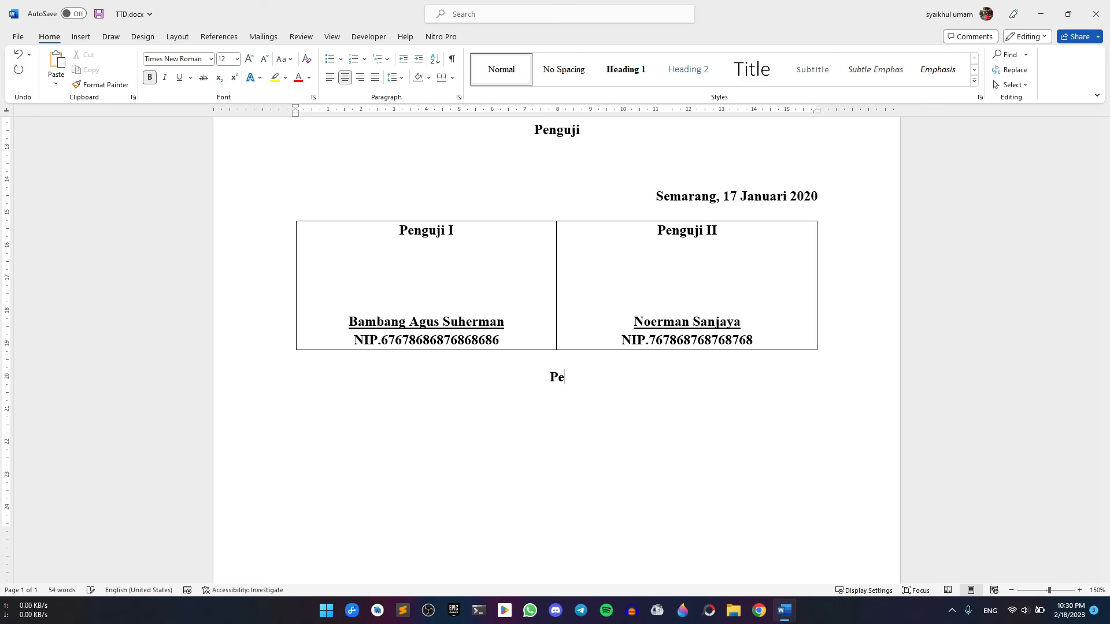
type("nguji III")
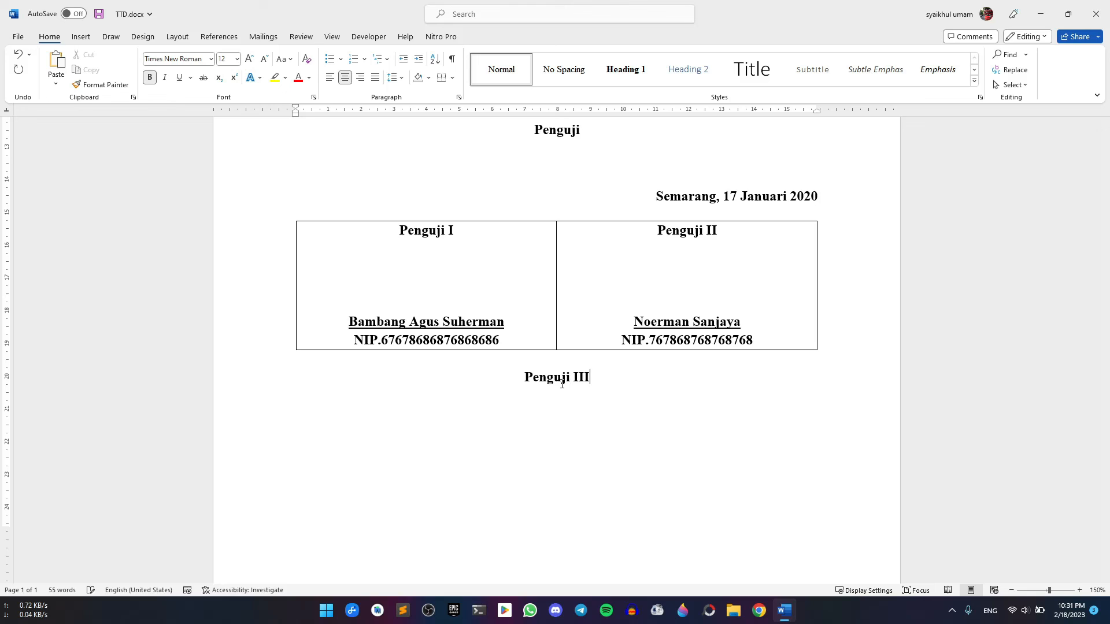
key("Return")
key("Return")
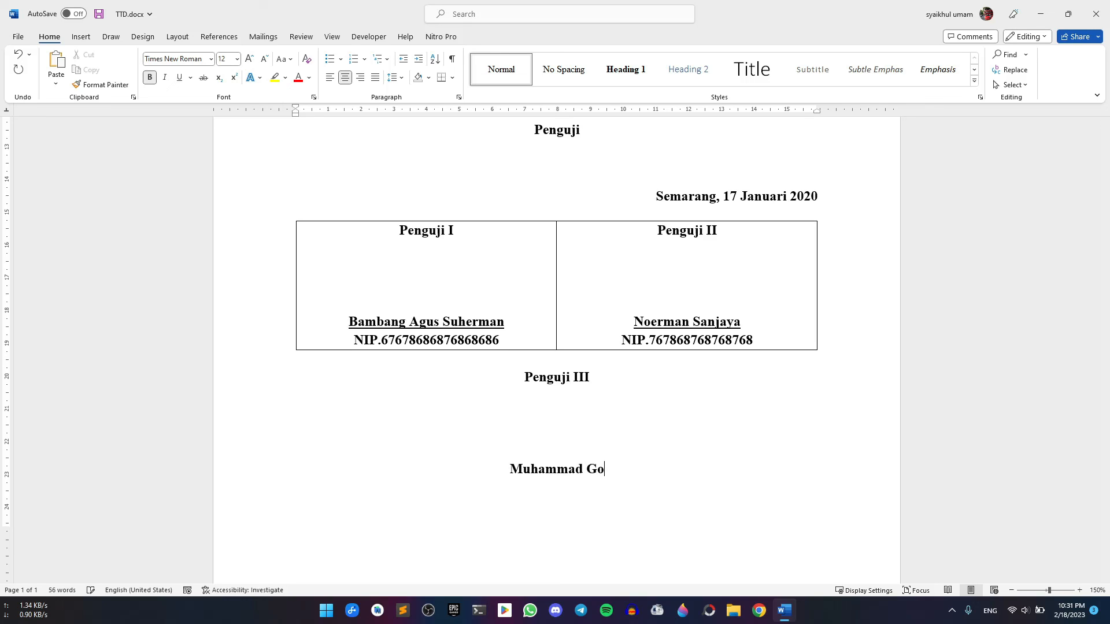
key("Return")
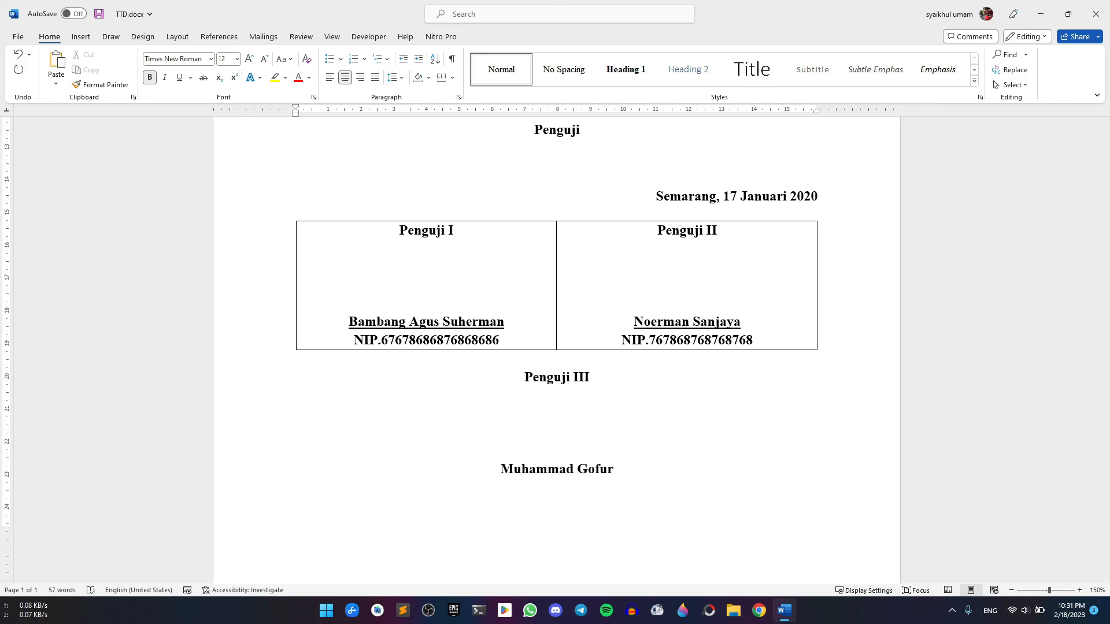
type("NIP.67878687678687")
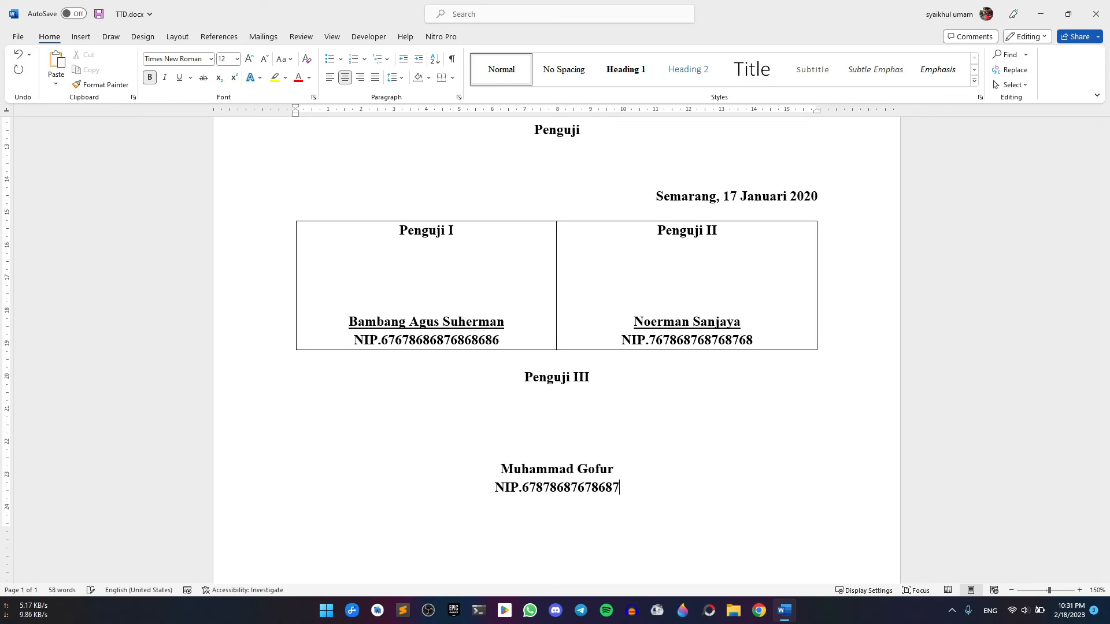
Underline the third examiner's name in the Penguji III block
left_click_drag(612, 467, 501, 469)
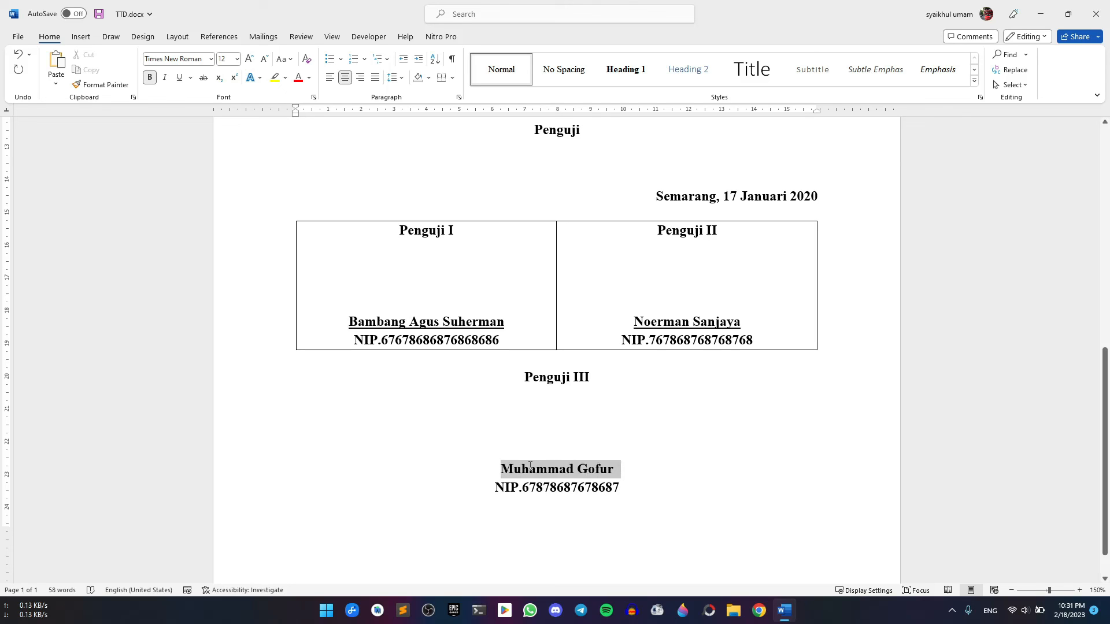
left_click(182, 84)
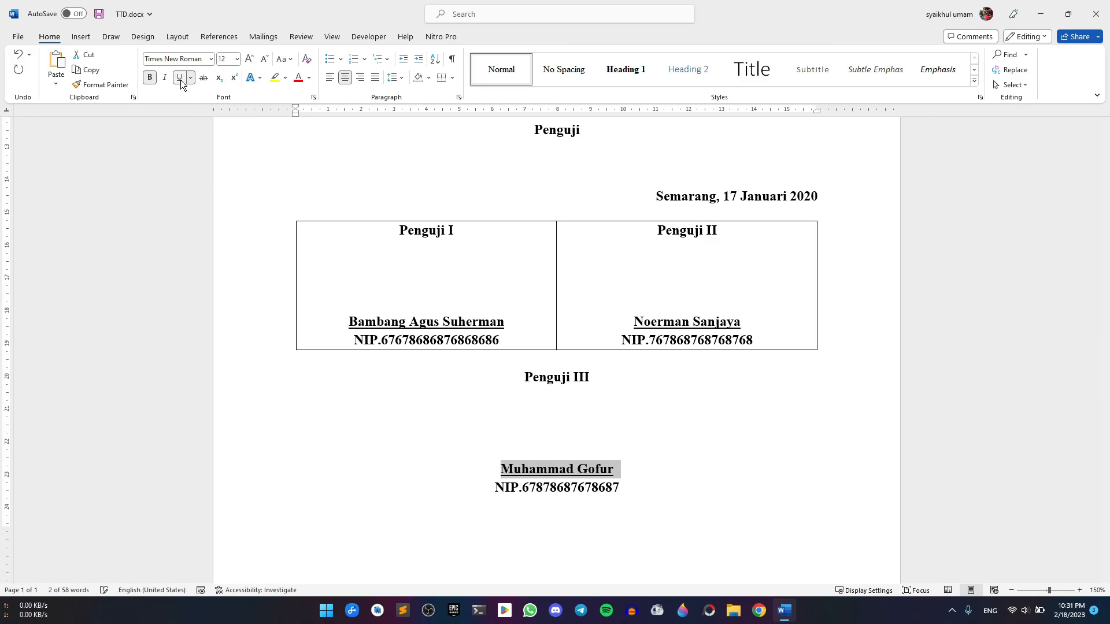
left_click(602, 446)
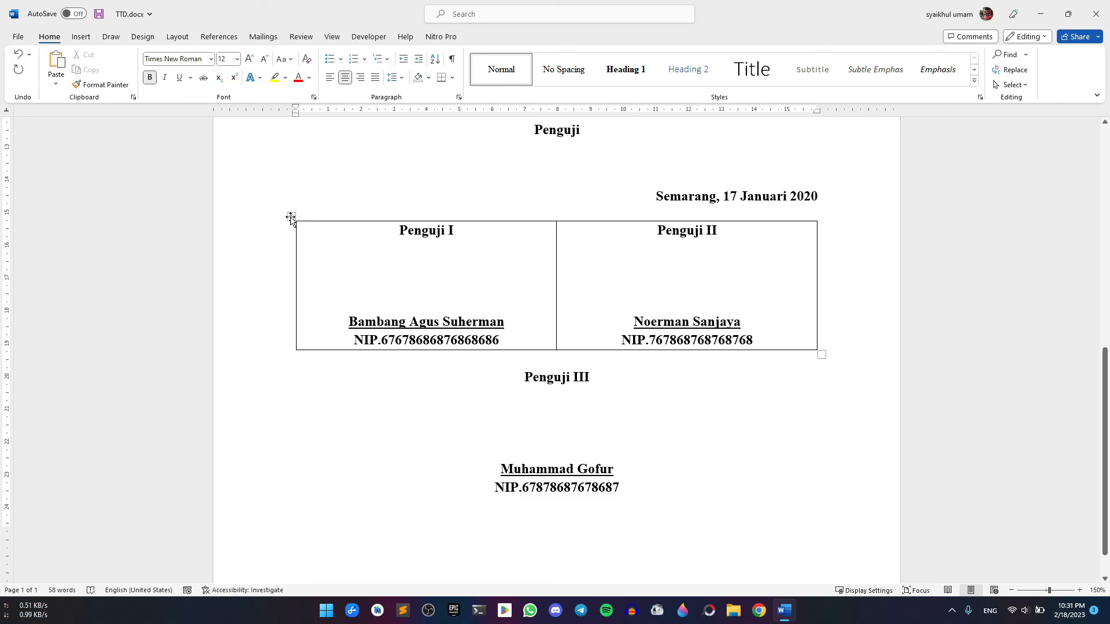
Select the whole signature table and apply No Border to it
left_click(291, 218)
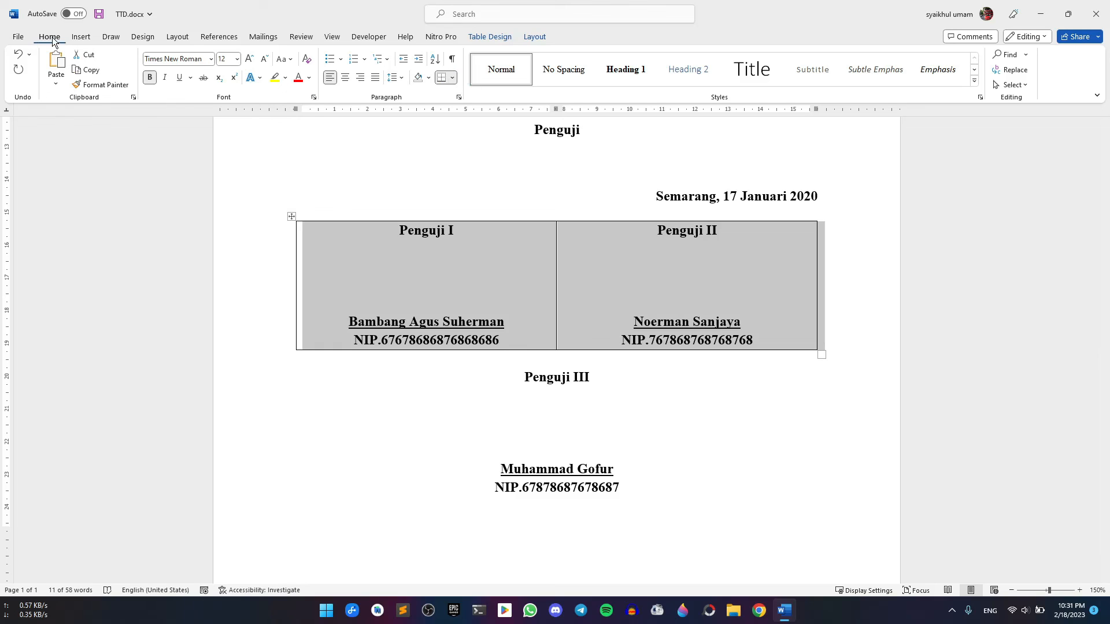
left_click(453, 78)
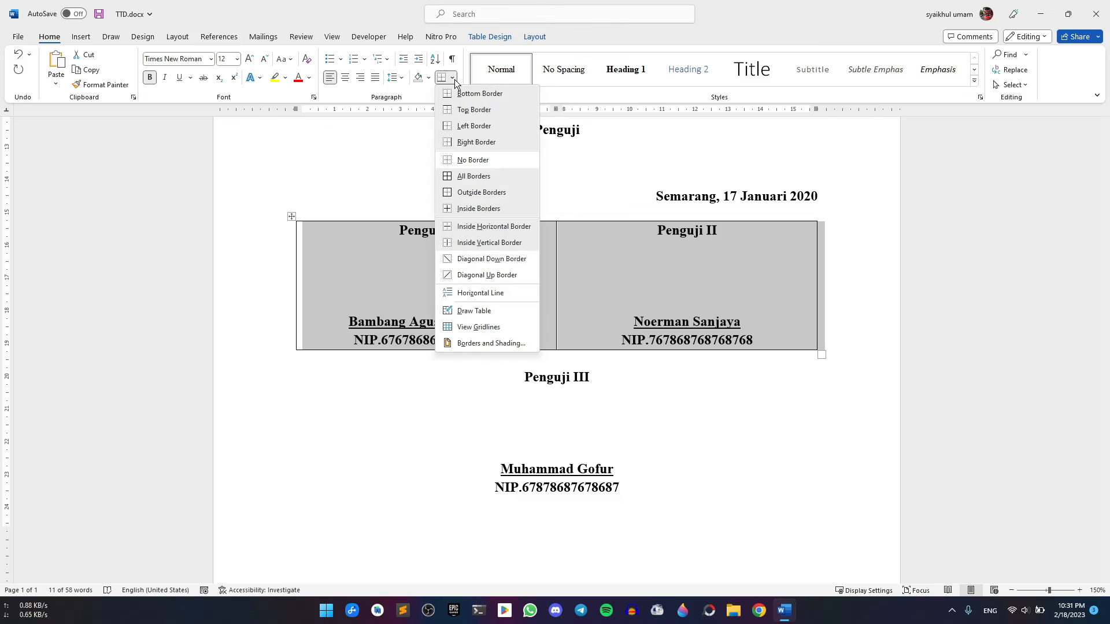
left_click(465, 161)
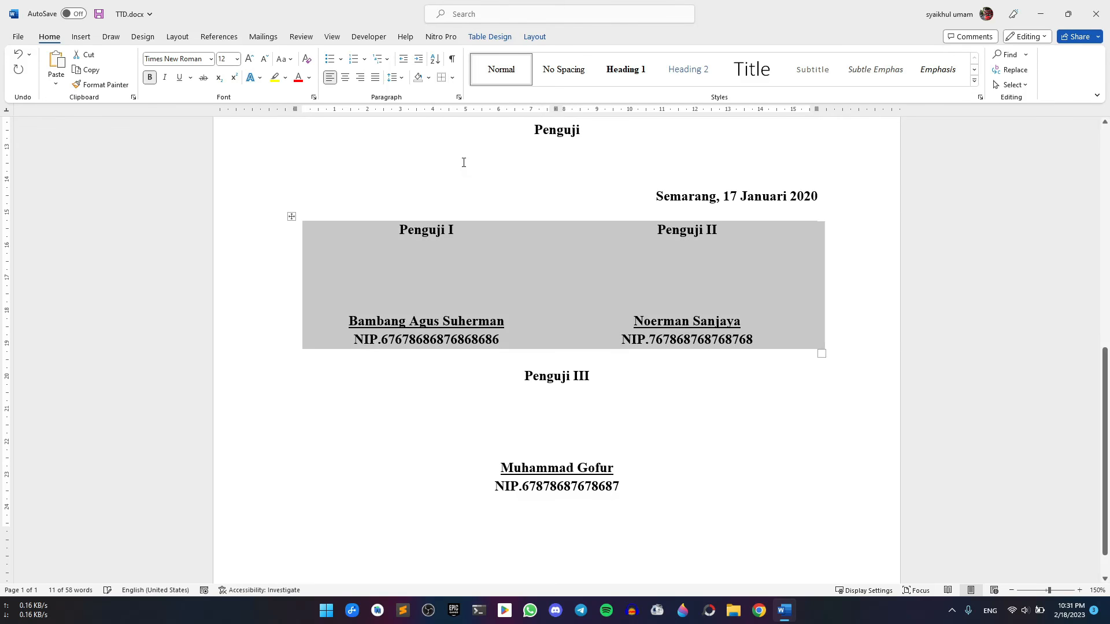
left_click(519, 290)
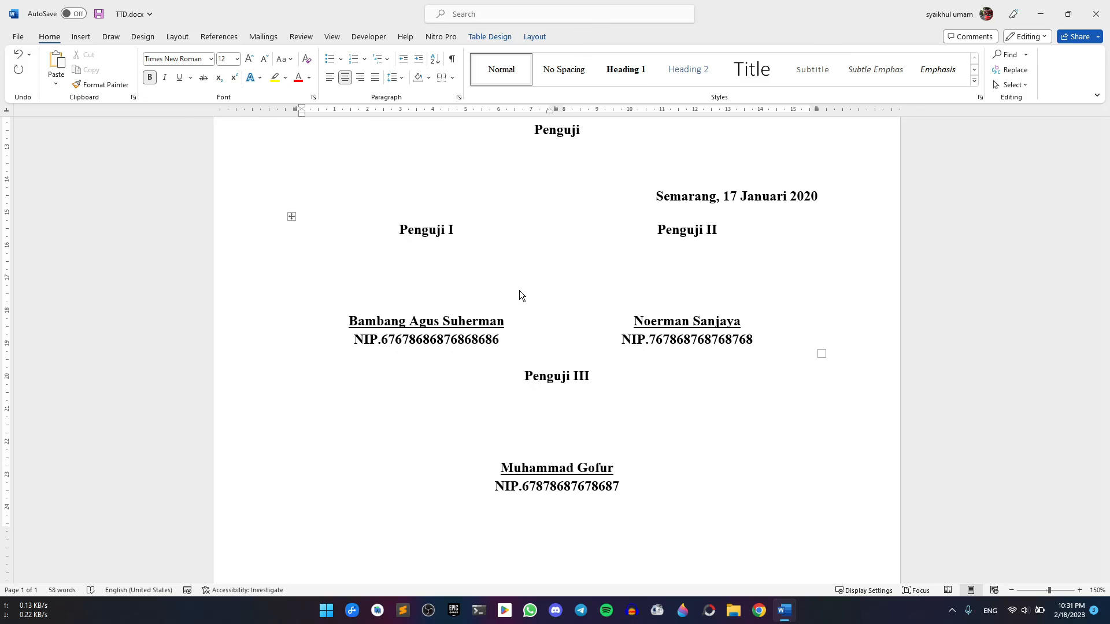
scroll(519, 290, "up", 1)
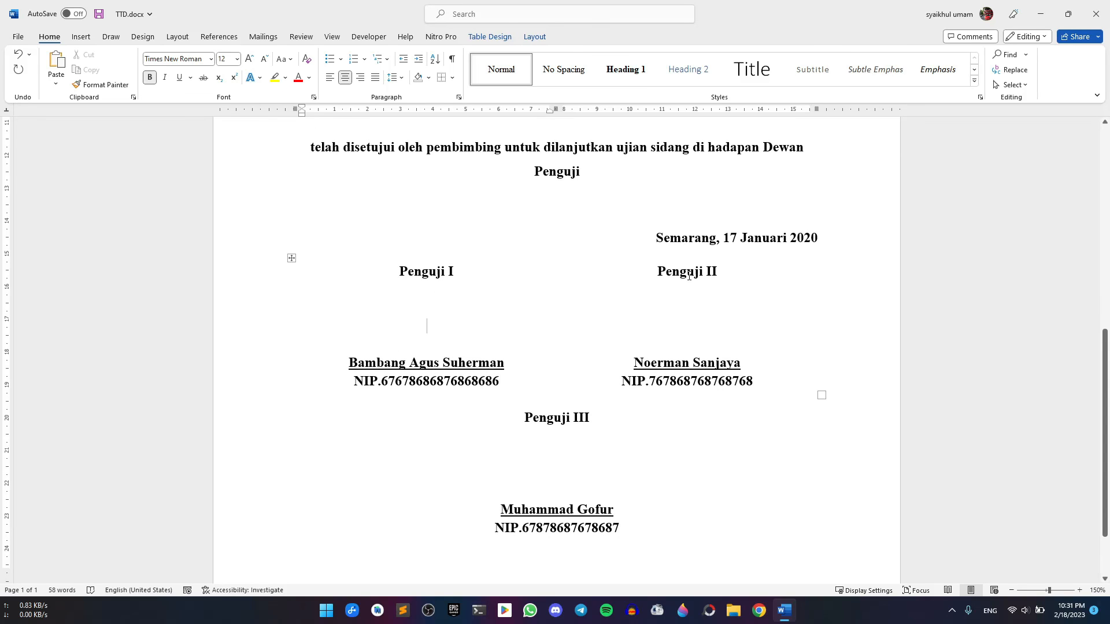
Reselect the table and check the Borders menu to confirm no borders remain
left_click(290, 257)
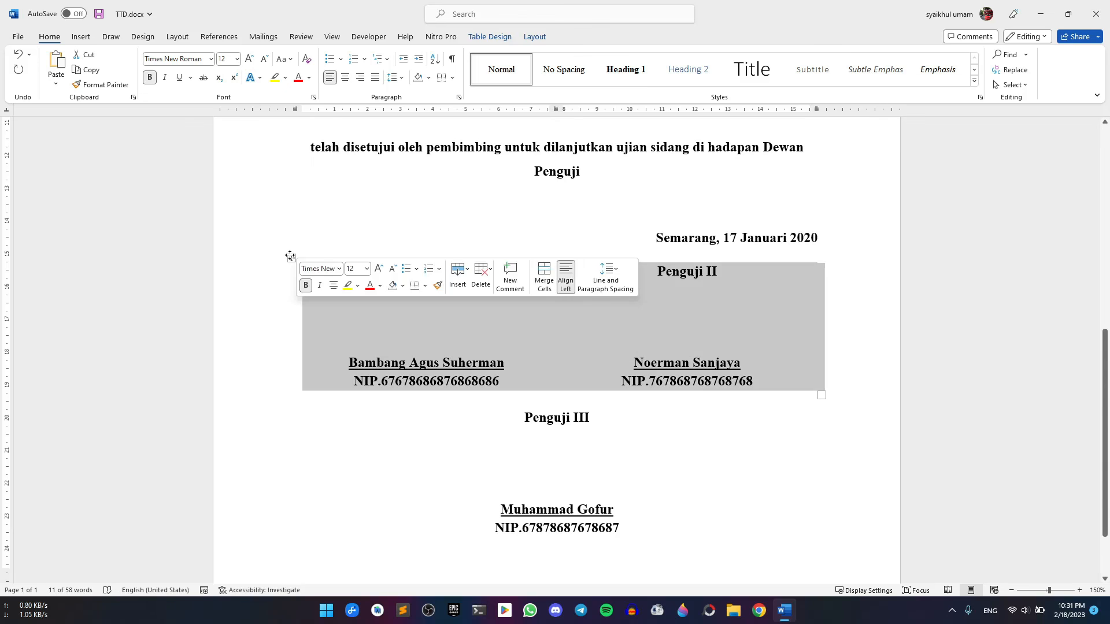
left_click(454, 78)
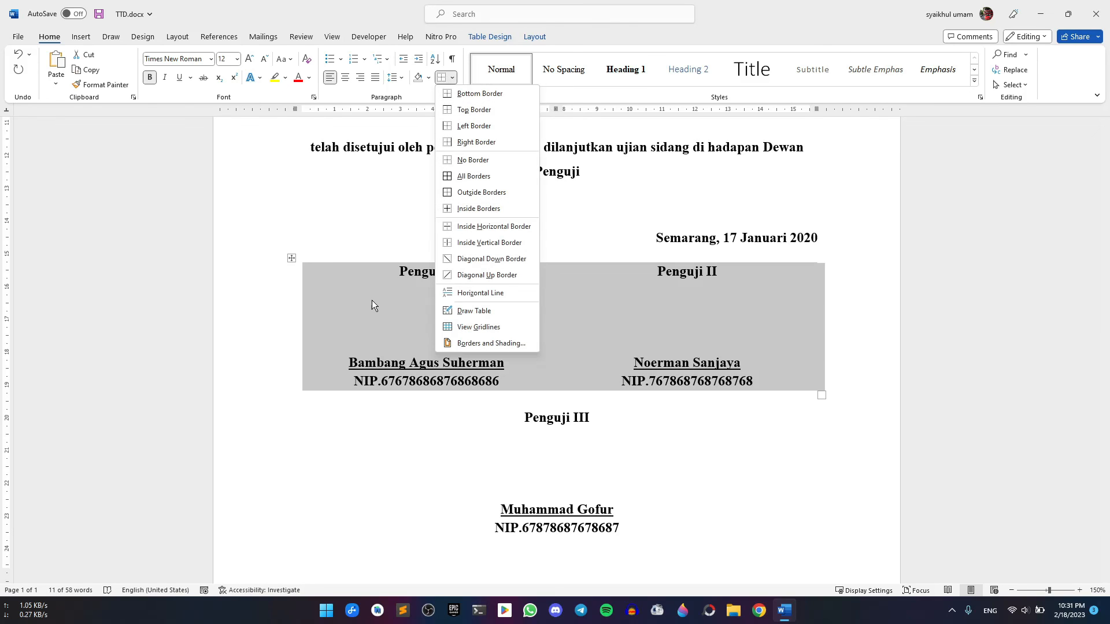
left_click(371, 307)
left_click(700, 315)
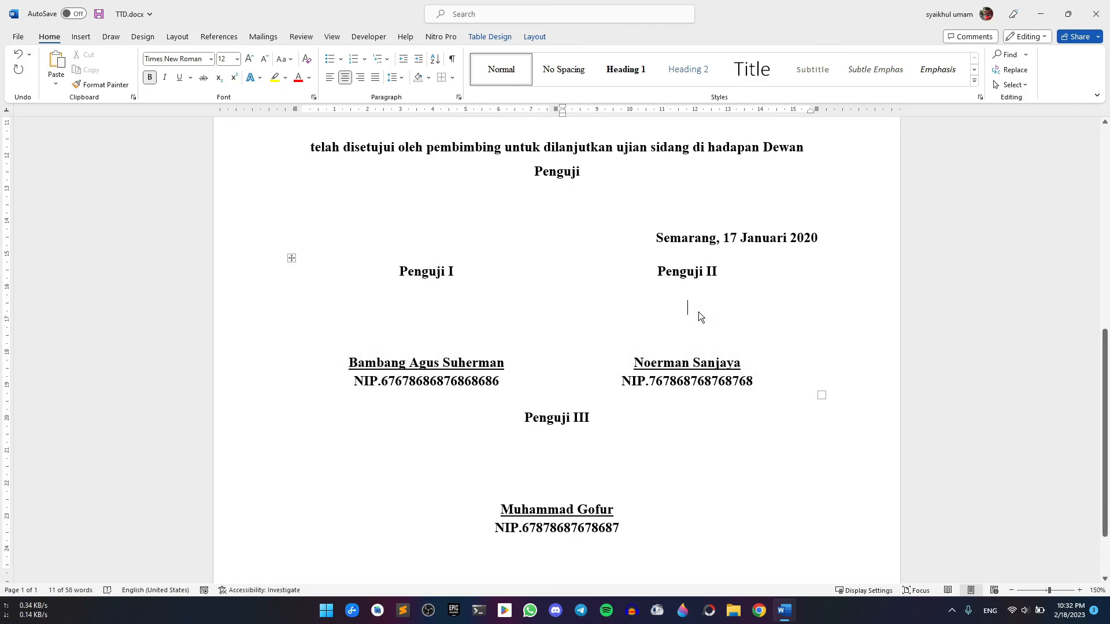
scroll(696, 341, "up", 3)
scroll(698, 345, "down", 3)
scroll(698, 345, "down", 3)
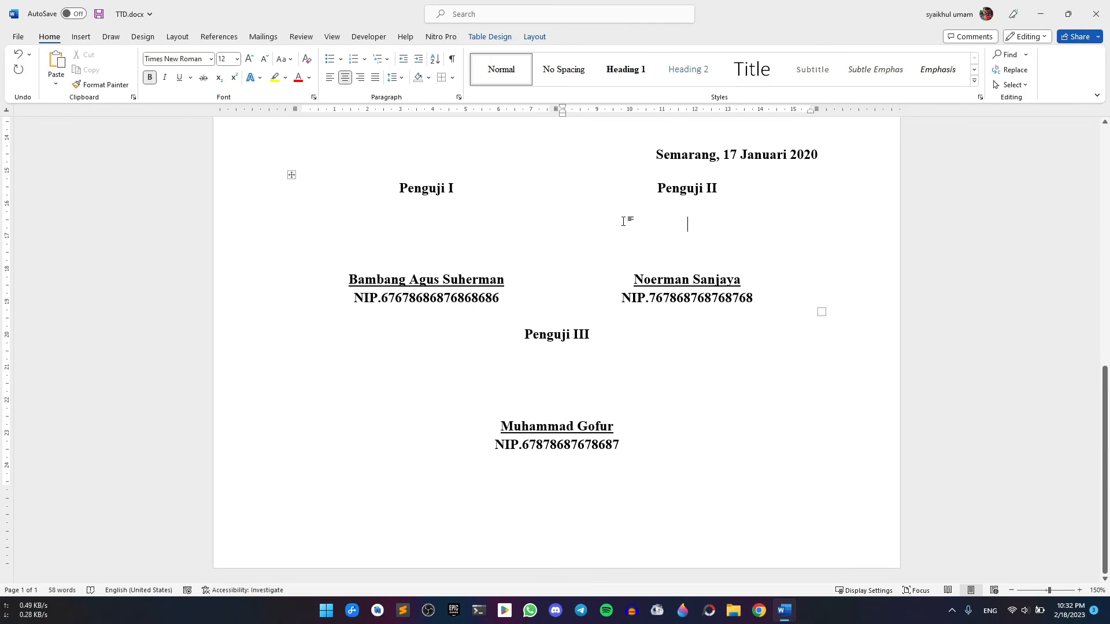